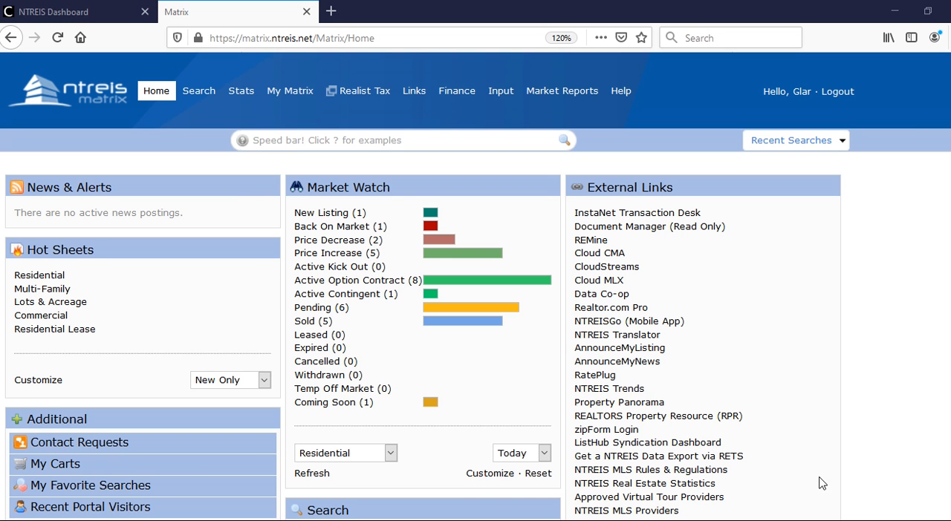
- Open the My Matrix settings and look over the available sections from My Information through IDX Configuration
mouse_move(301, 95)
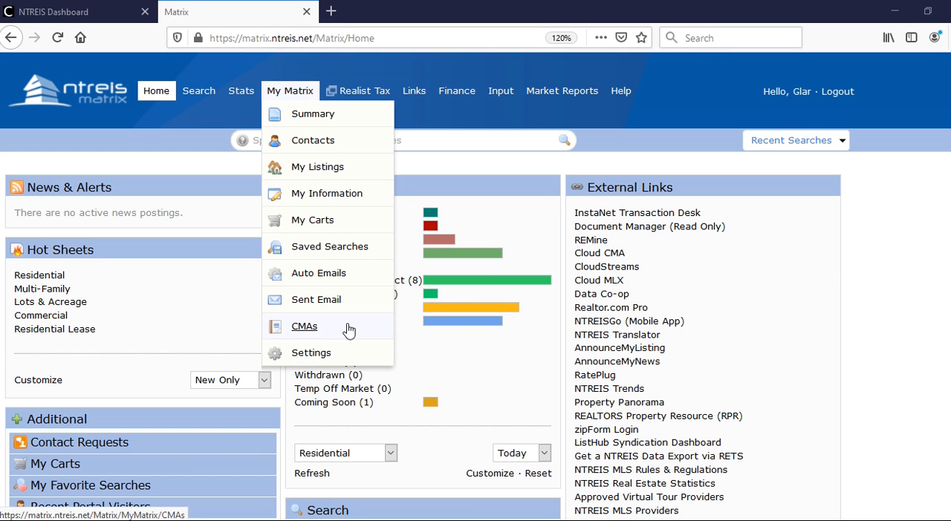
click(324, 355)
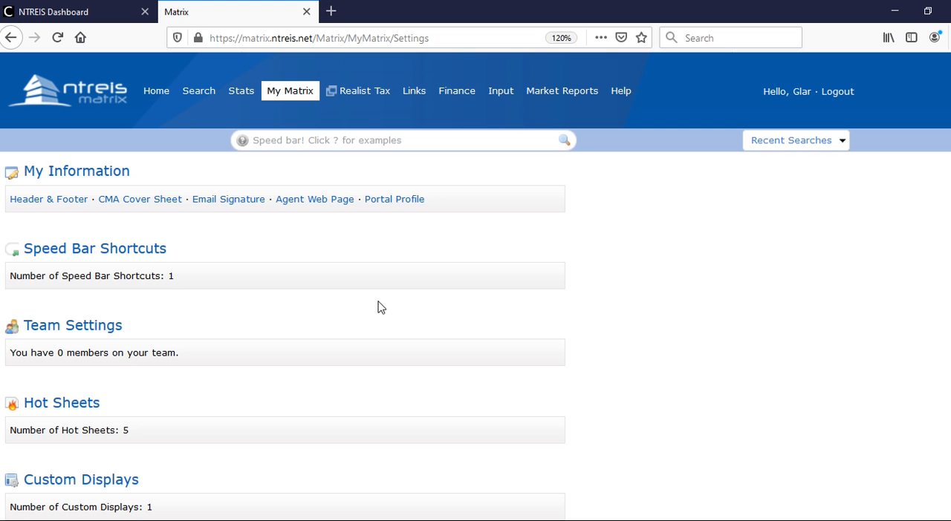
scroll(373, 310, down, 5)
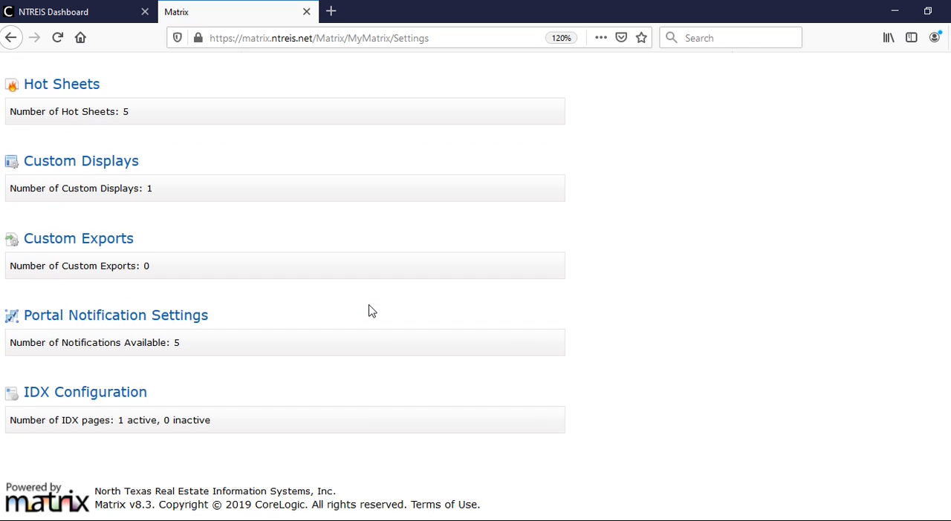
scroll(372, 310, up, 4)
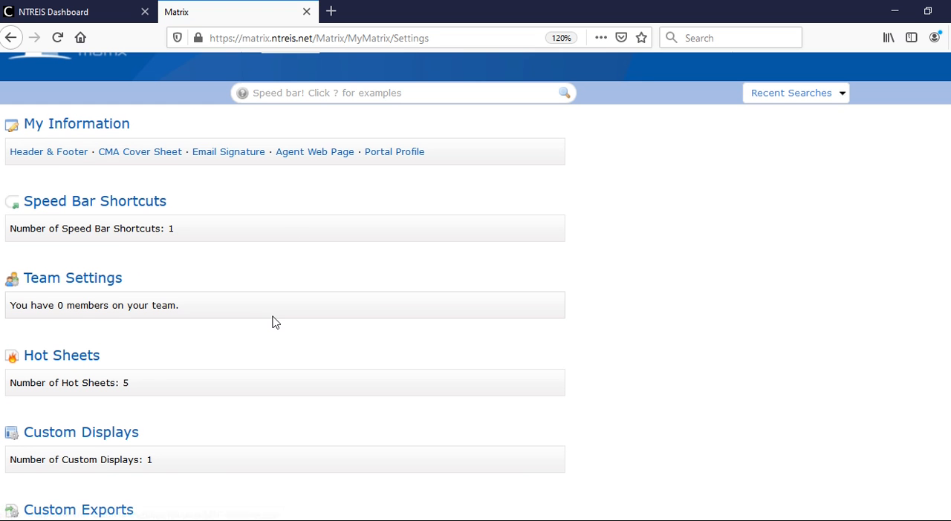
scroll(273, 323, down, 1)
scroll(273, 323, down, 5)
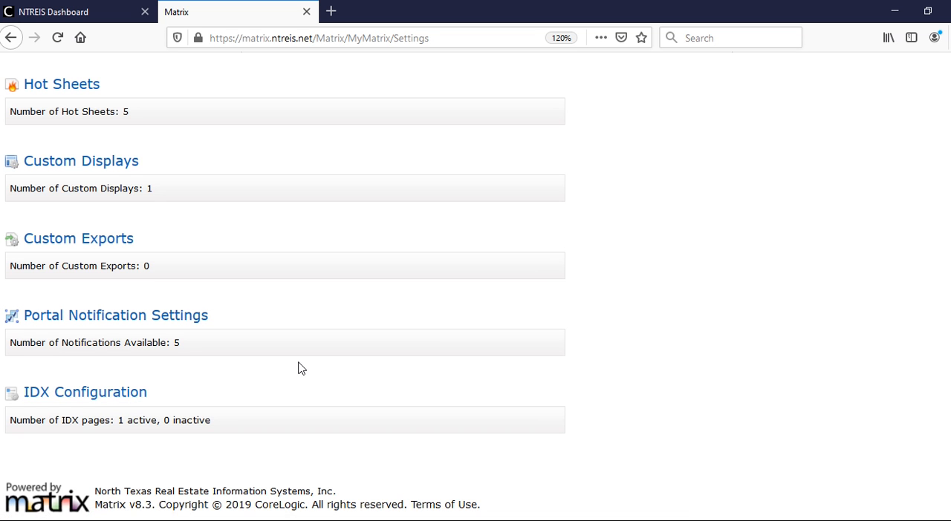
scroll(301, 369, up, 3)
scroll(301, 369, up, 1)
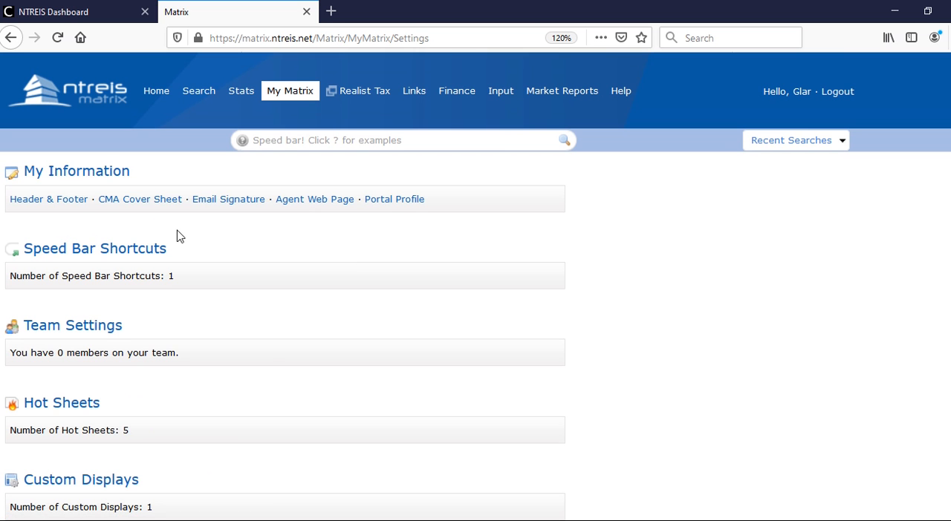
- Change the portal header's banner theme to Wave Green in the Header & Footer settings and save it
click(71, 205)
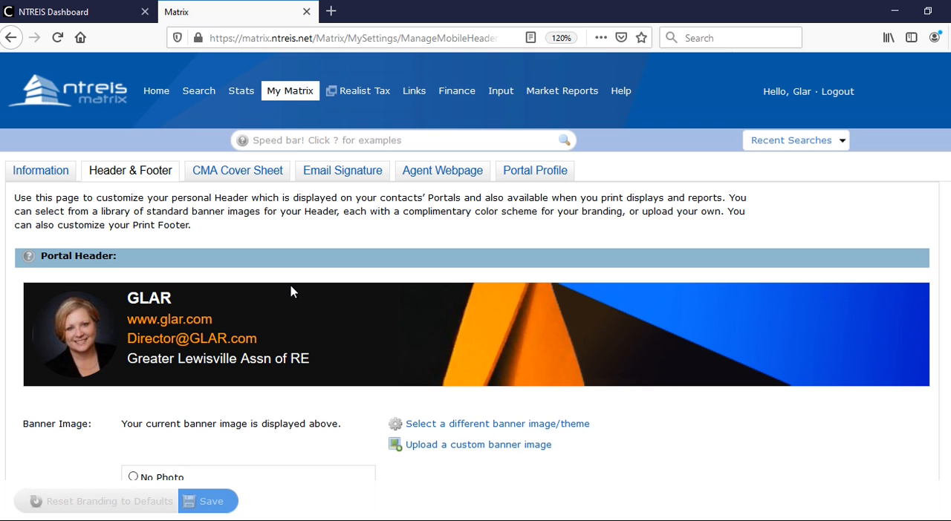
scroll(290, 292, down, 2)
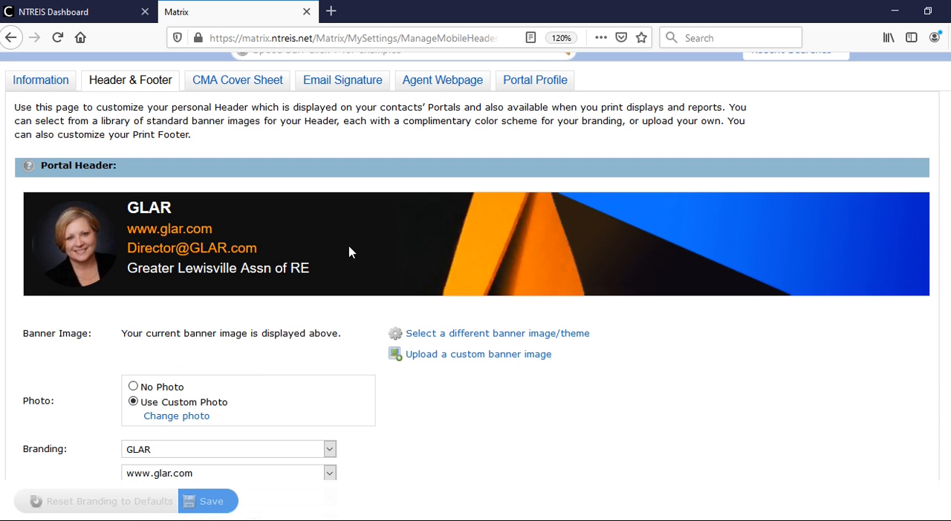
click(448, 335)
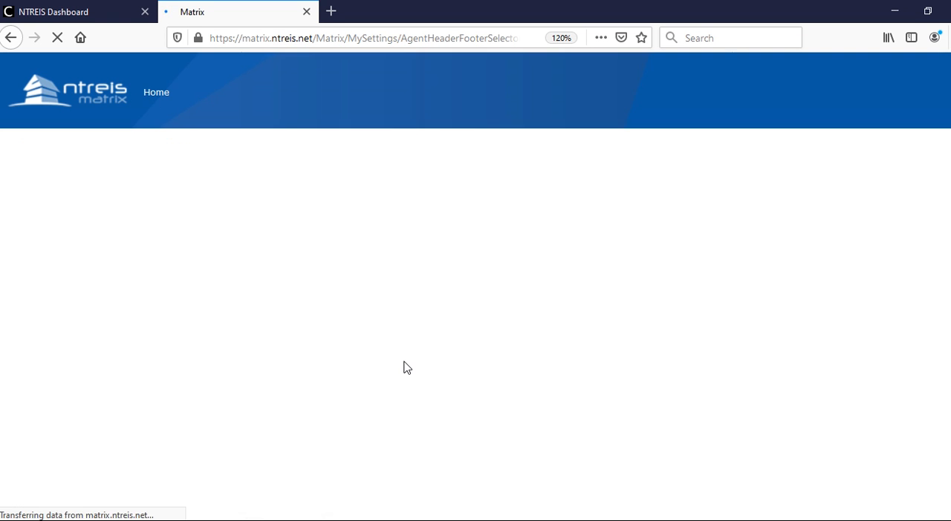
scroll(405, 370, down, 2)
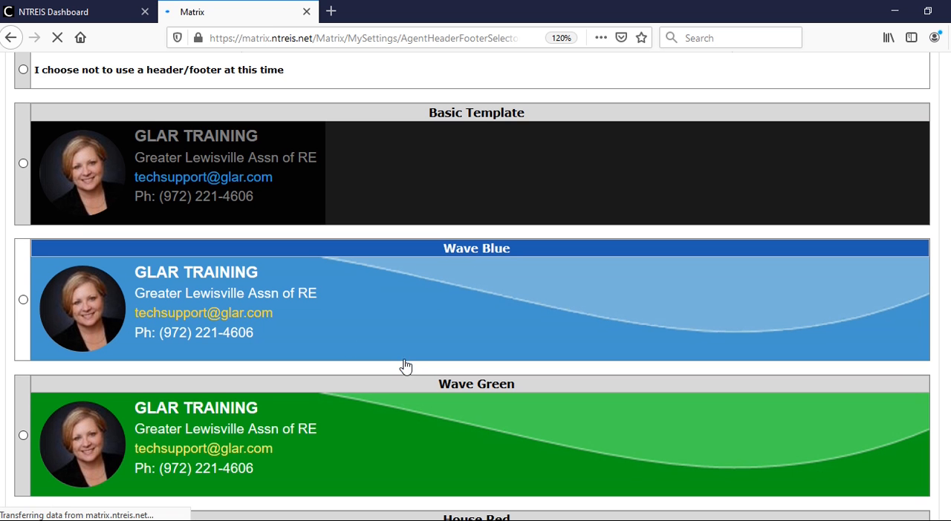
click(23, 435)
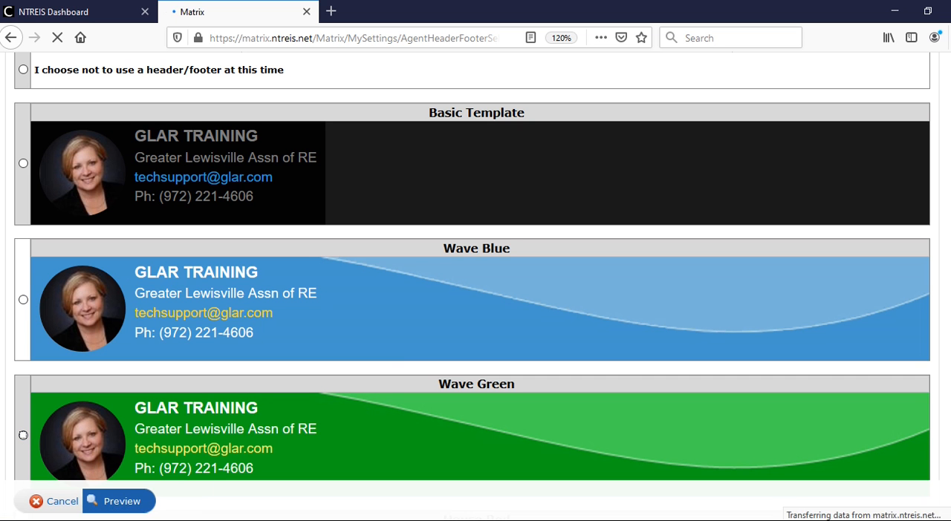
click(121, 502)
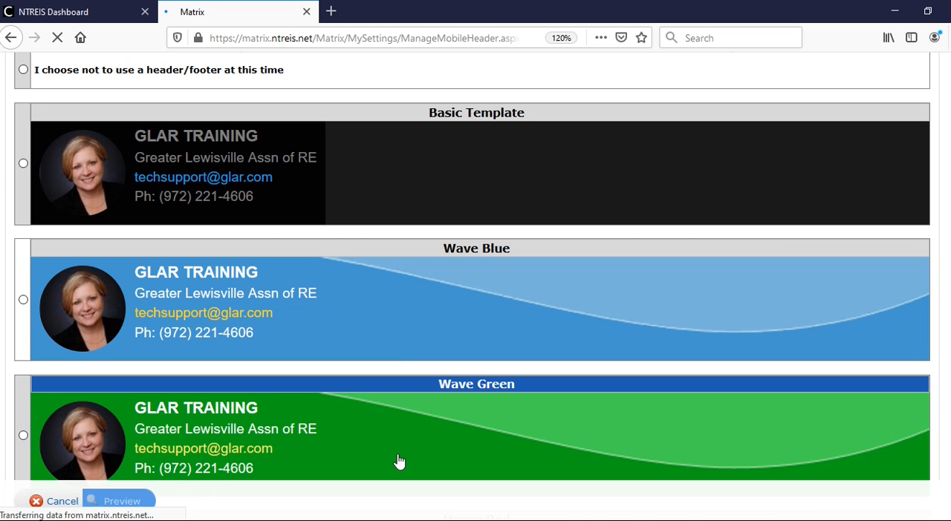
scroll(283, 428, down, 3)
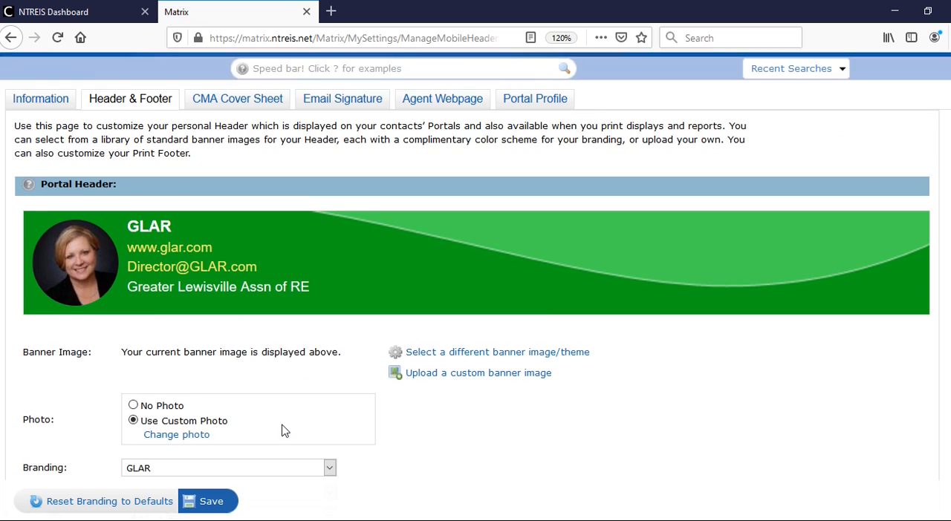
click(211, 503)
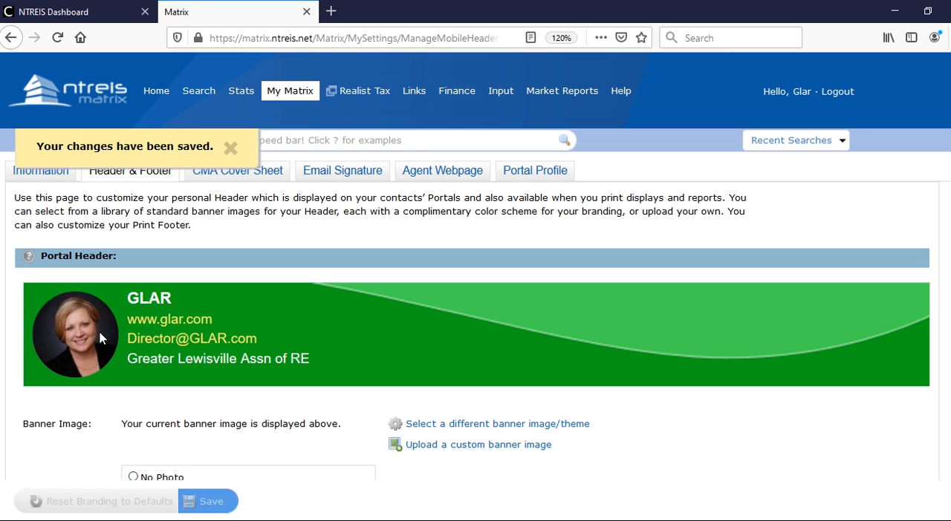
- Set the portal header to No Photo with the tech support e-mail as its third branding line, and save
scroll(276, 350, down, 2)
scroll(281, 360, down, 2)
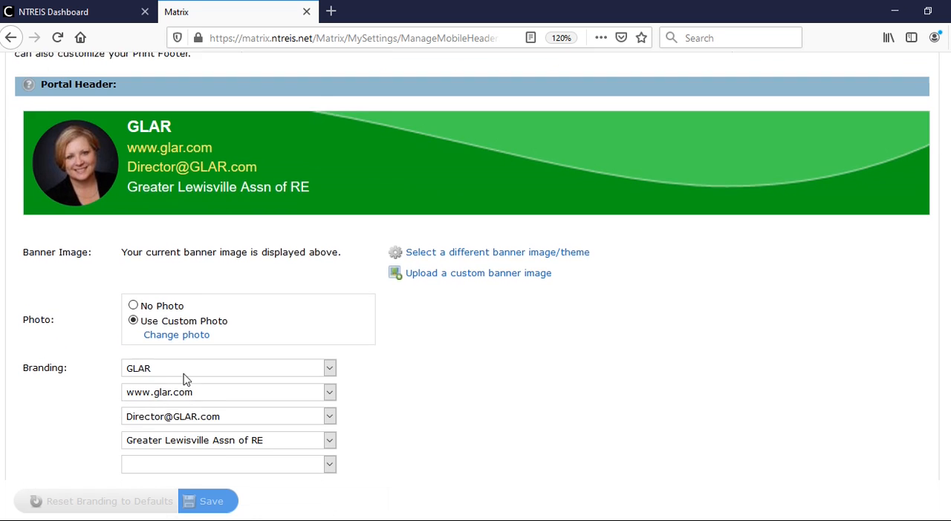
click(134, 296)
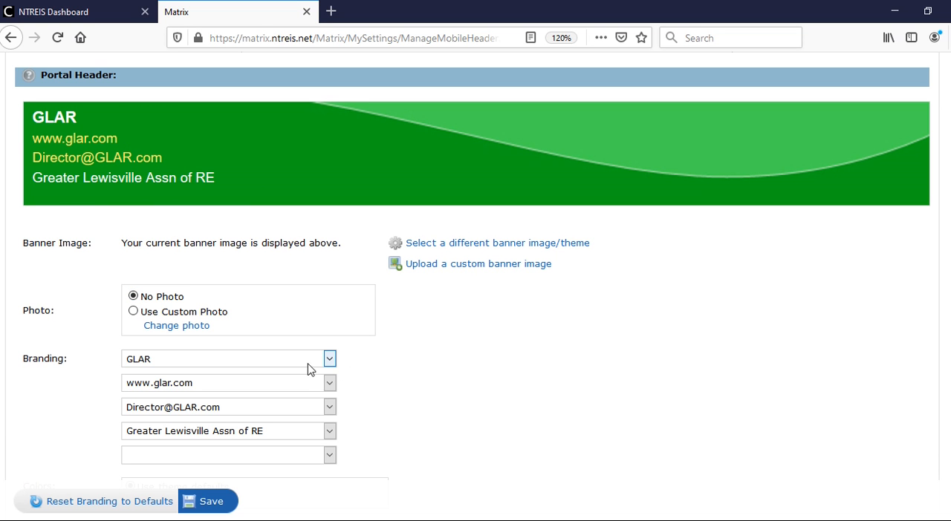
click(331, 413)
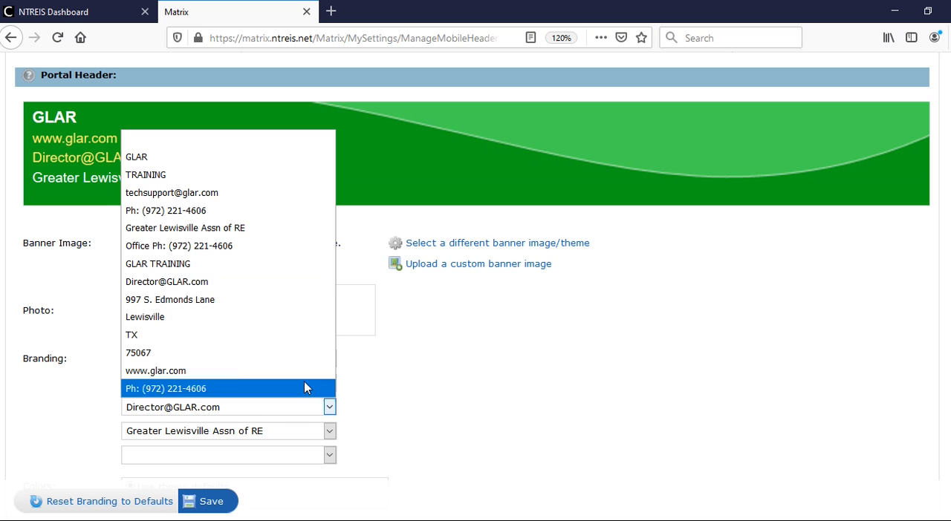
click(248, 195)
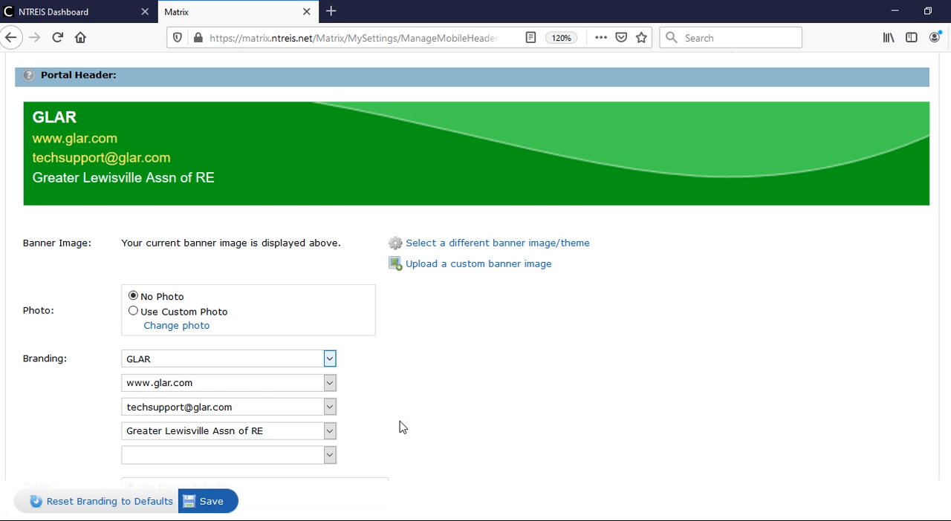
scroll(406, 428, down, 1)
scroll(407, 426, down, 1)
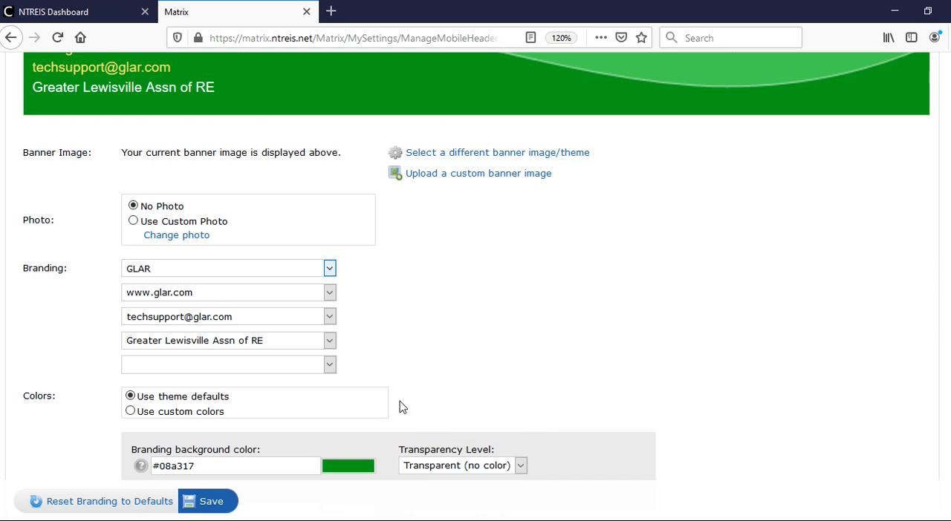
scroll(401, 407, down, 2)
scroll(401, 408, down, 2)
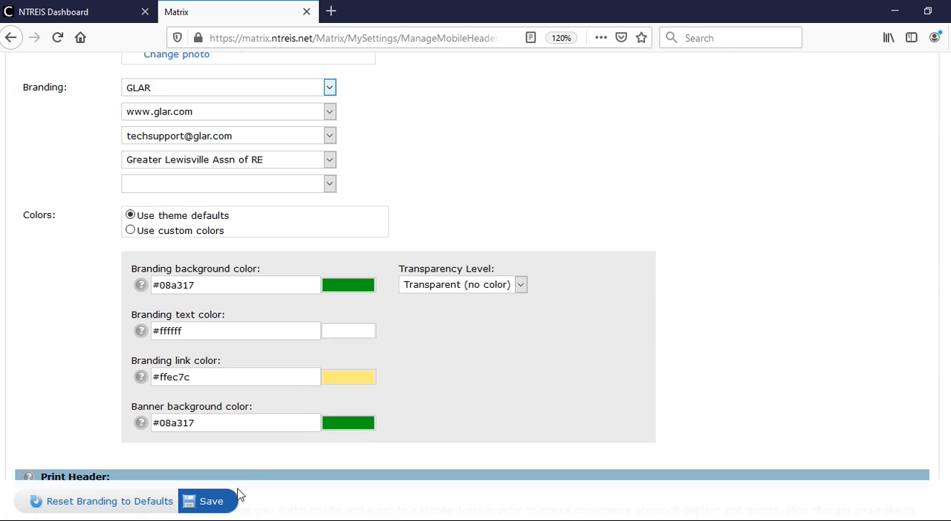
click(211, 501)
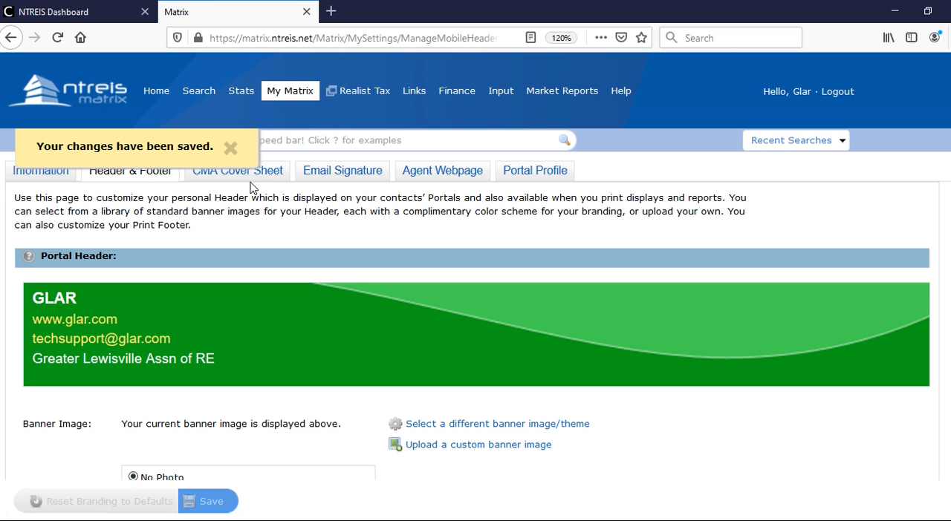
- On the CMA Cover Sheet, enable overrides for company, phone and email but not for name, and save
click(273, 177)
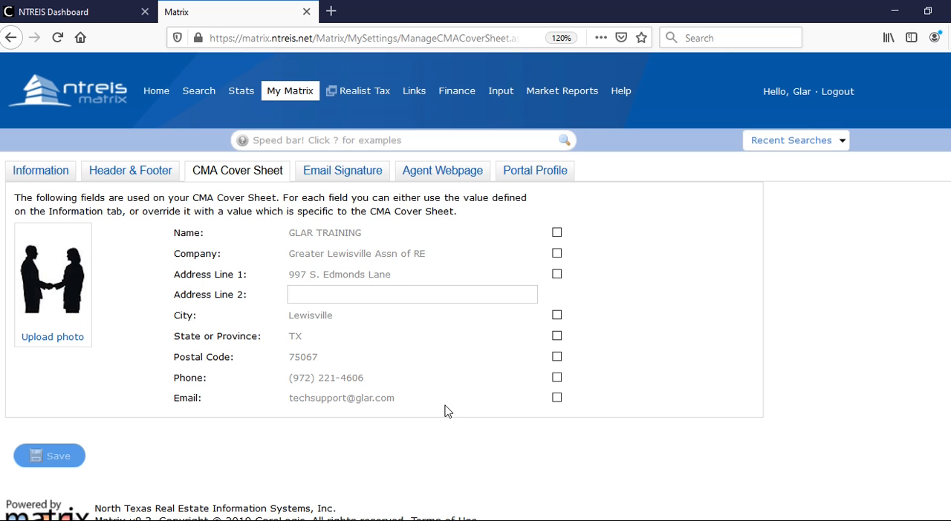
click(557, 234)
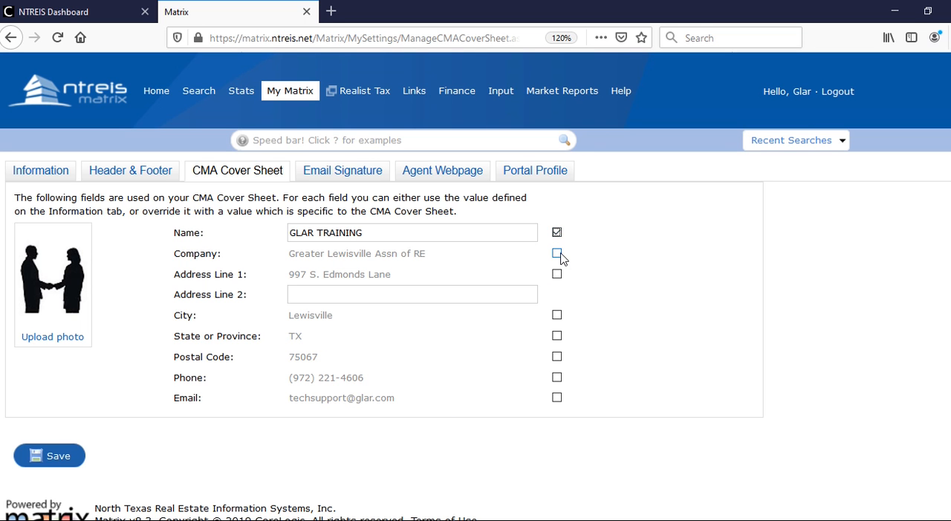
click(557, 254)
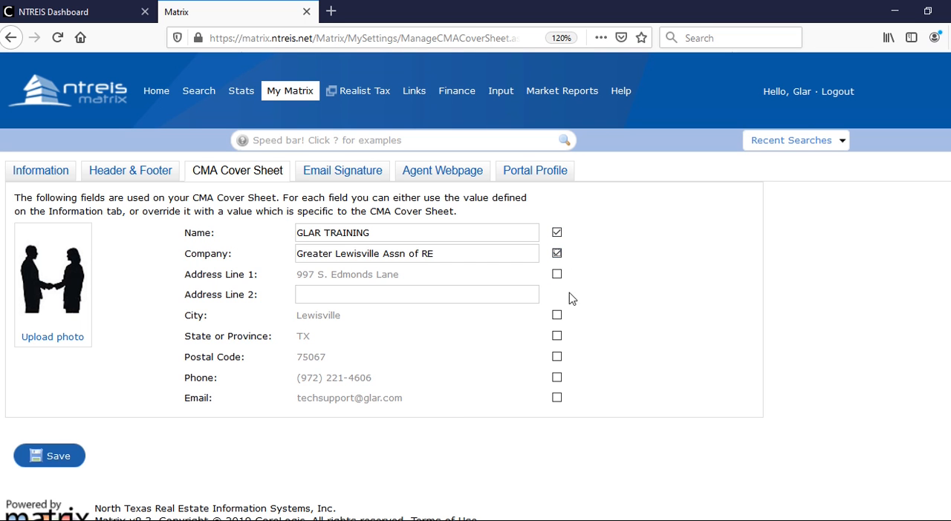
click(557, 378)
click(557, 399)
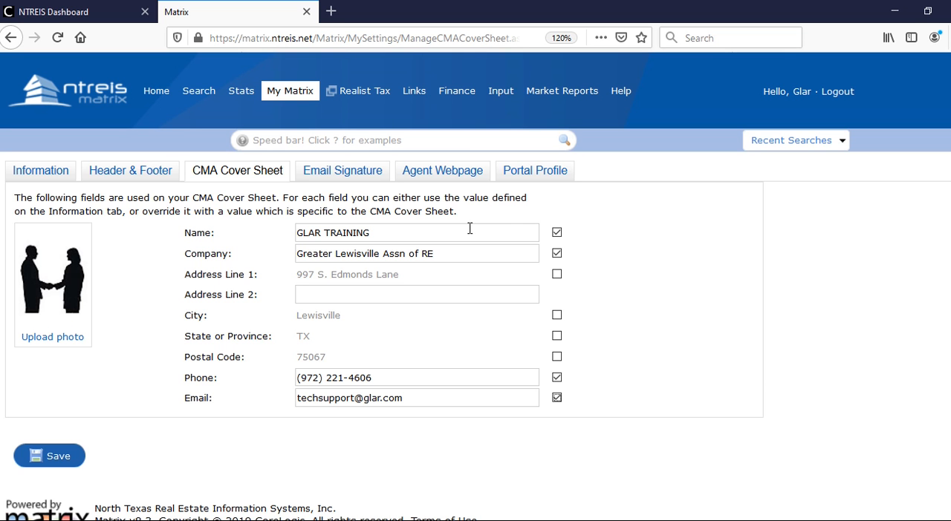
click(557, 234)
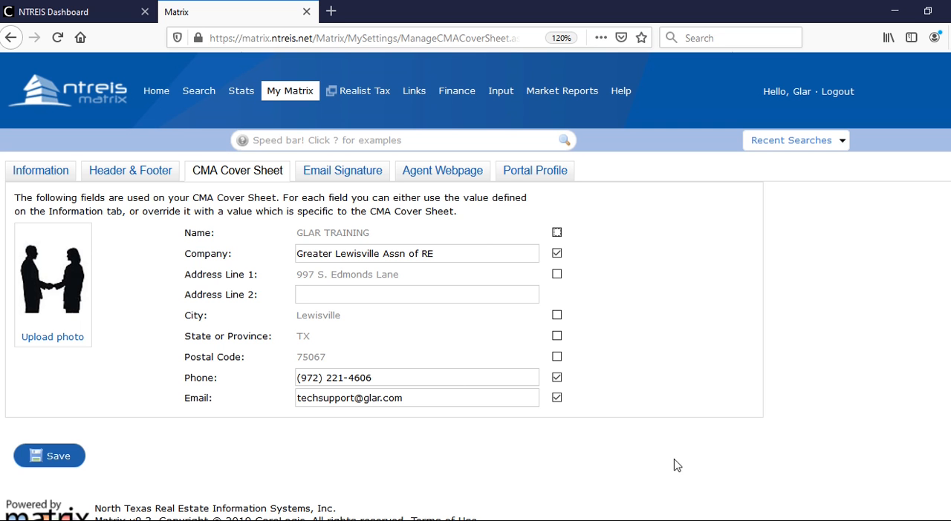
click(67, 467)
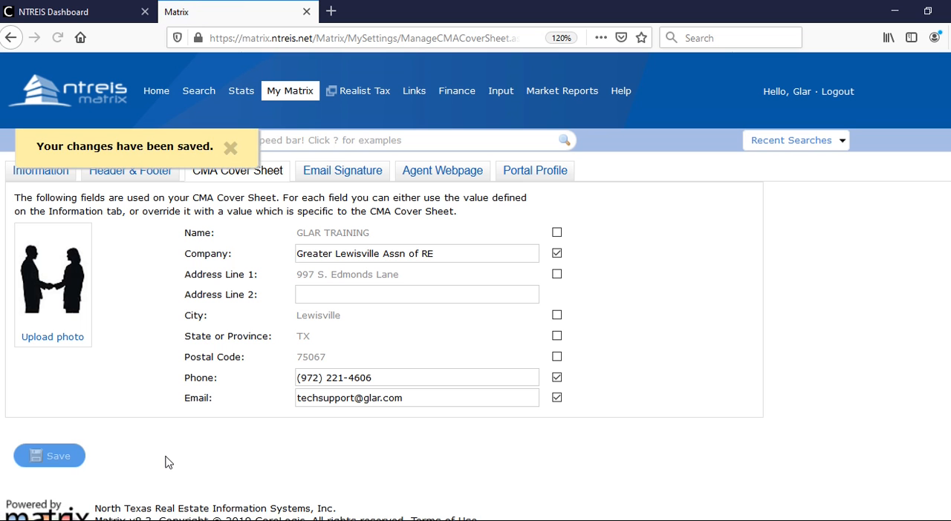
click(232, 151)
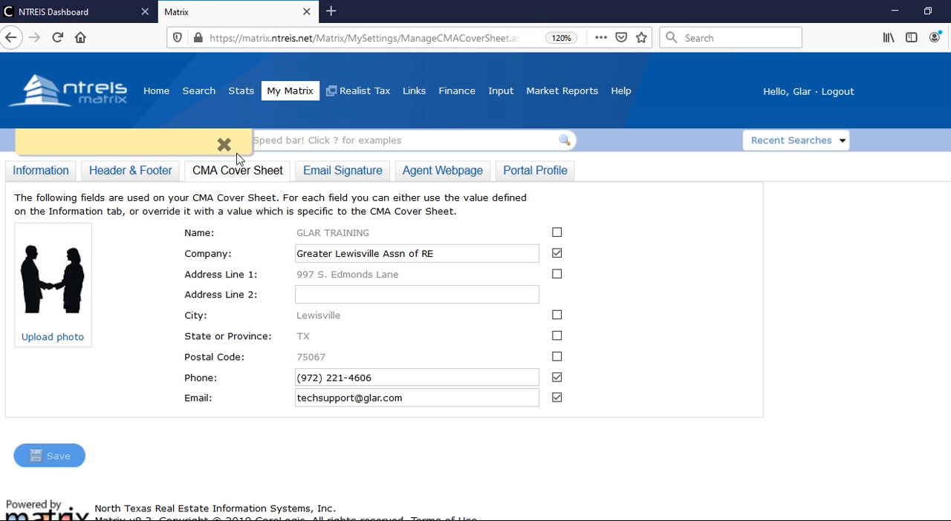
- Add a second line reading "Training" to the email signature and save it
click(342, 170)
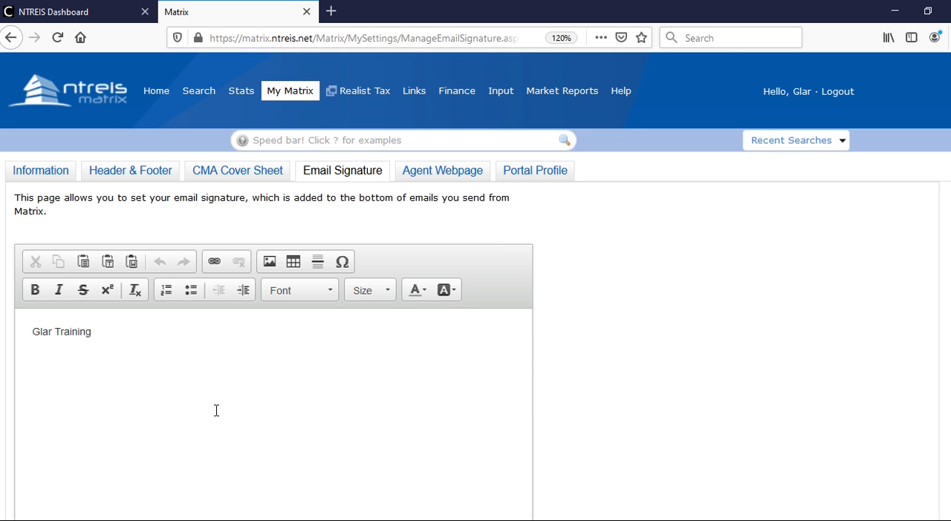
click(112, 334)
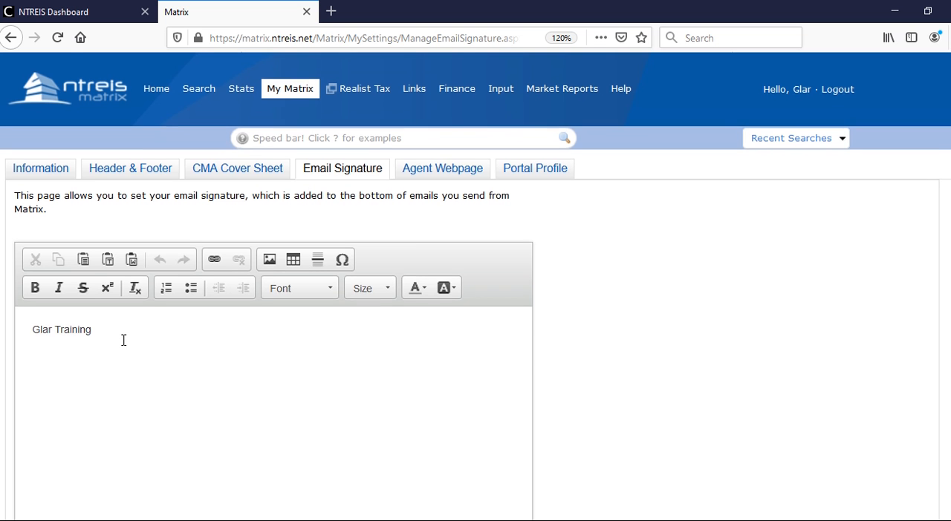
scroll(124, 344, down, 4)
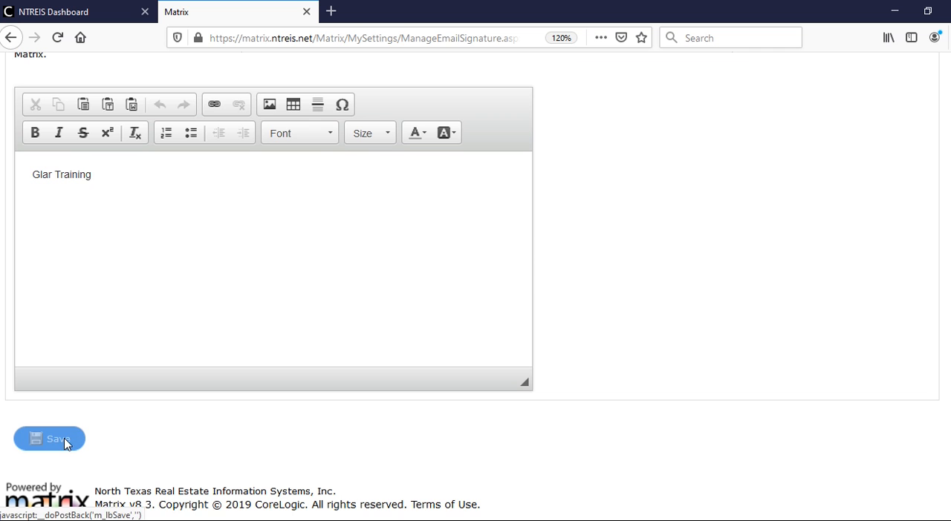
key(Return)
text(Training)
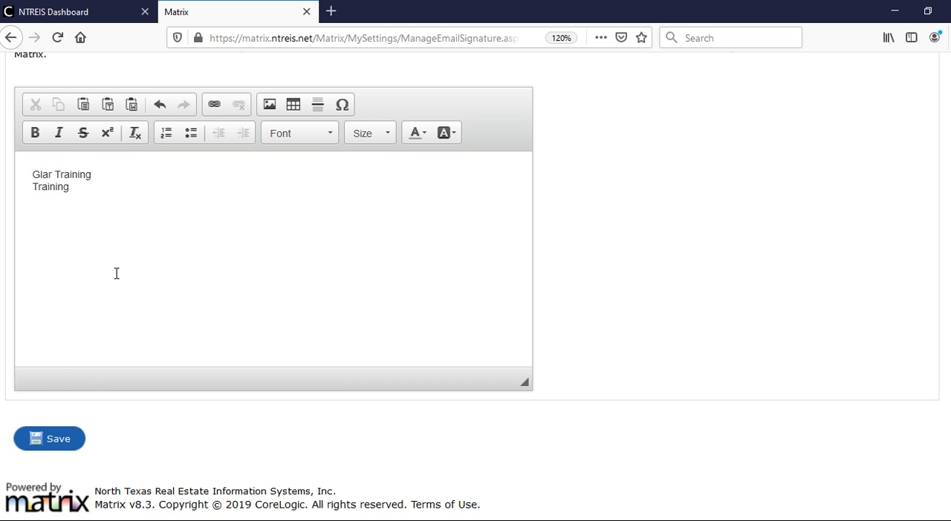
click(57, 439)
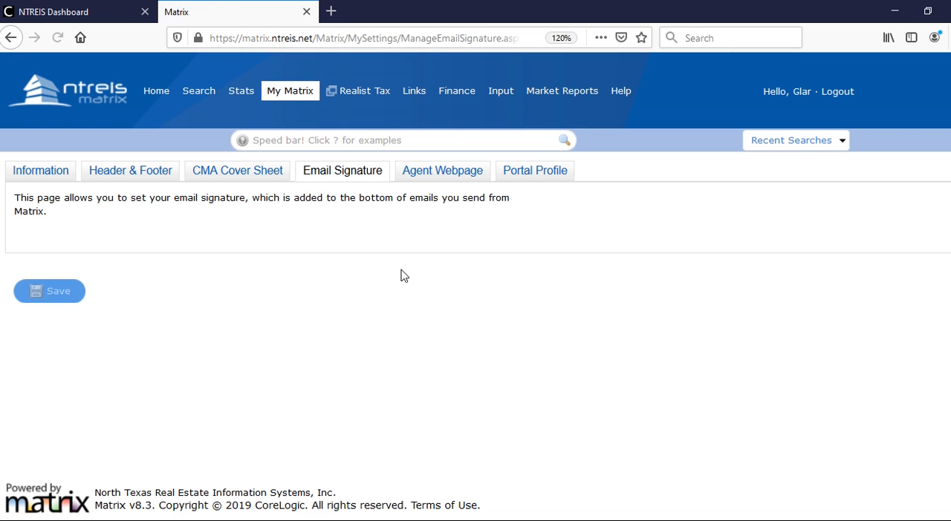
- On the Agent Webpage settings, add Photo to the homepage's selected additional sections
click(455, 176)
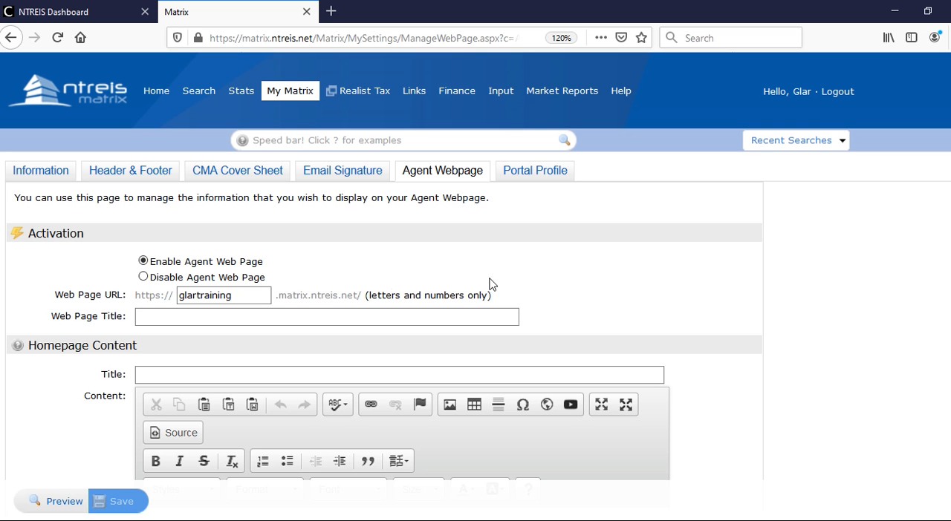
scroll(333, 254, down, 3)
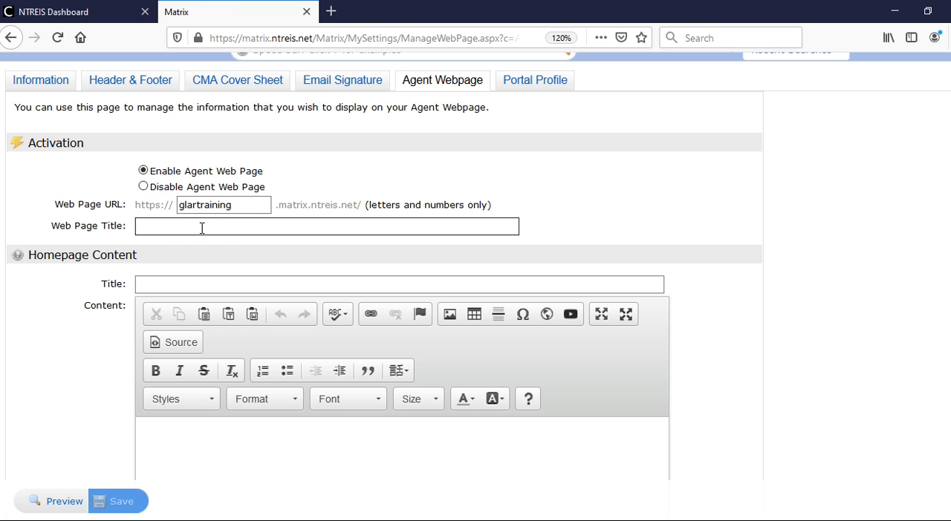
scroll(282, 272, down, 2)
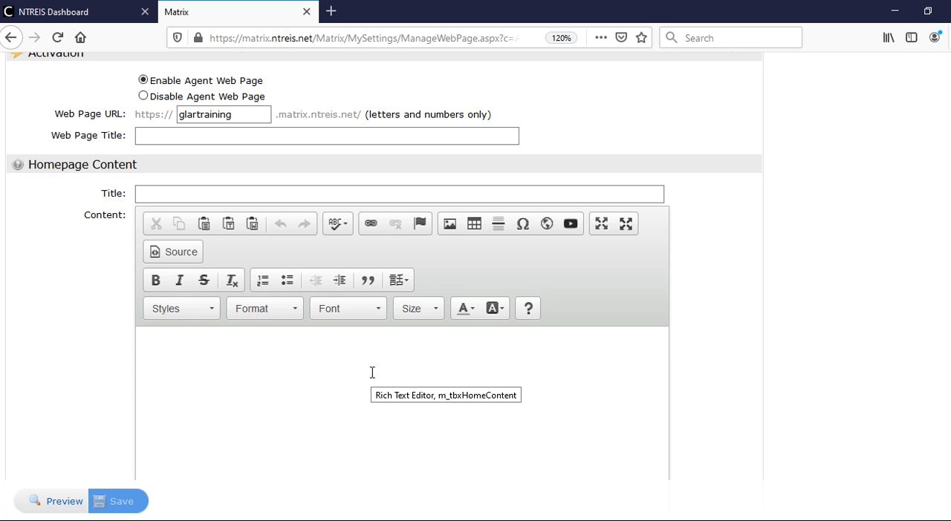
scroll(372, 372, down, 2)
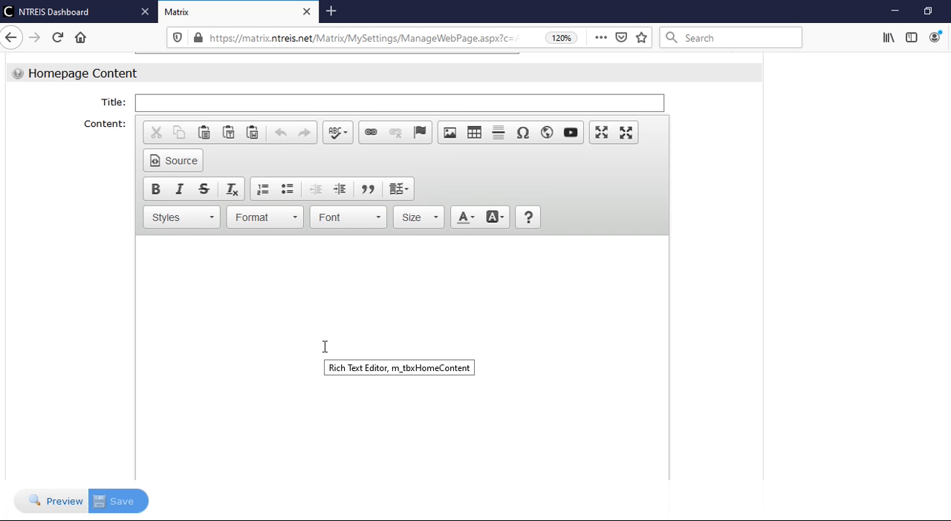
scroll(325, 346, down, 3)
scroll(324, 346, down, 5)
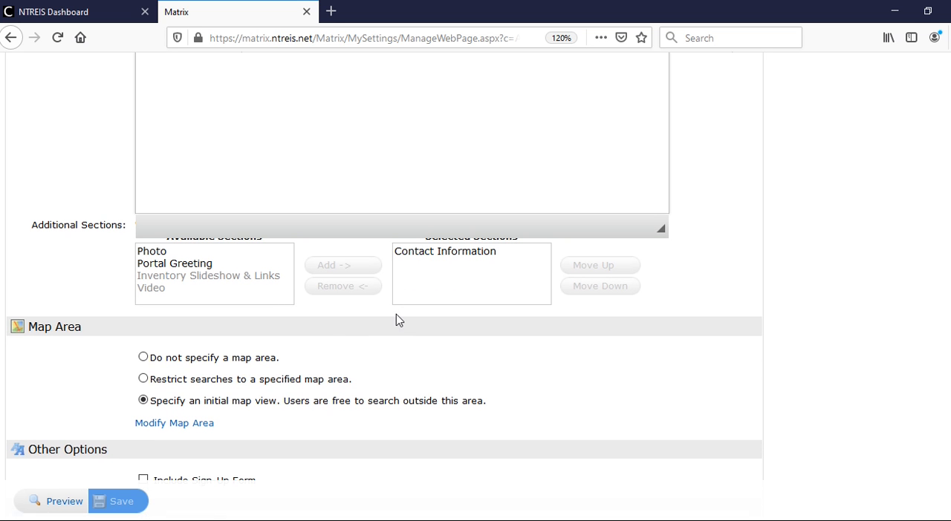
click(155, 252)
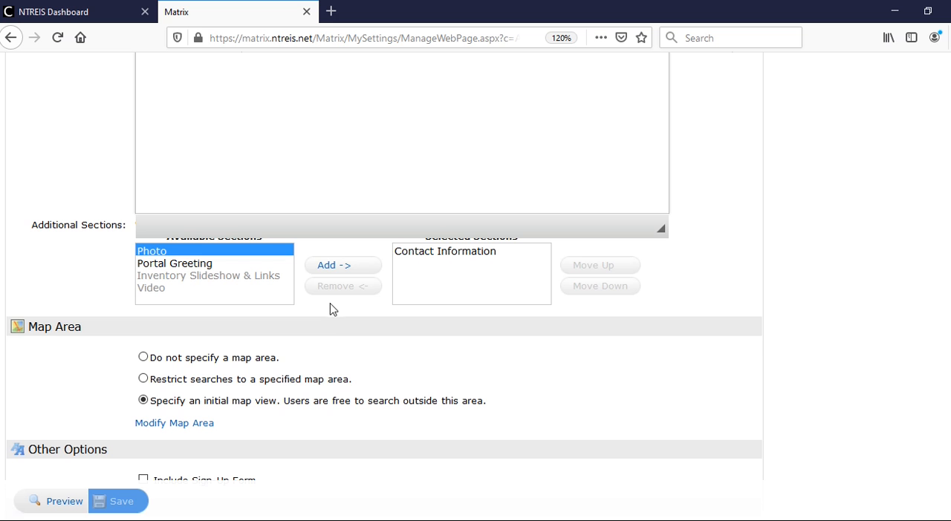
click(346, 269)
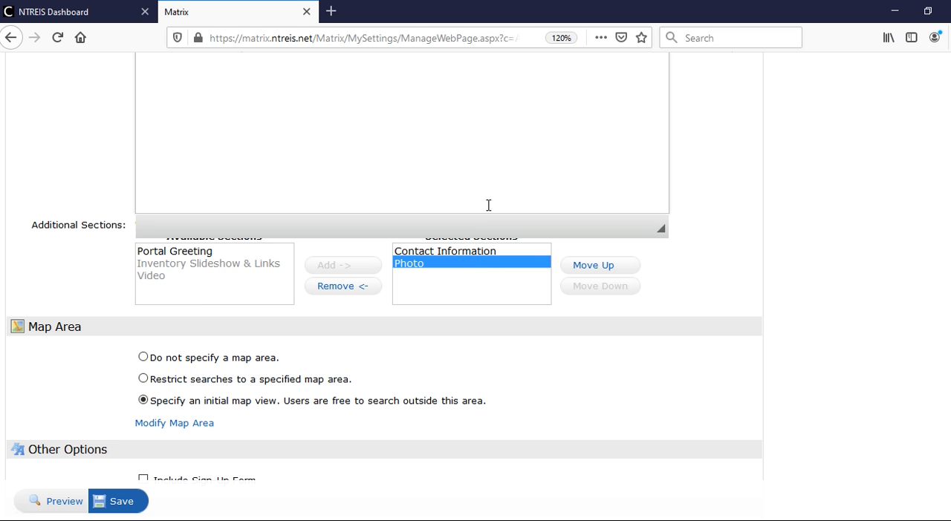
- Include the Sign-Up Form on the agent webpage, save the changes and dismiss the notice
scroll(489, 205, down, 4)
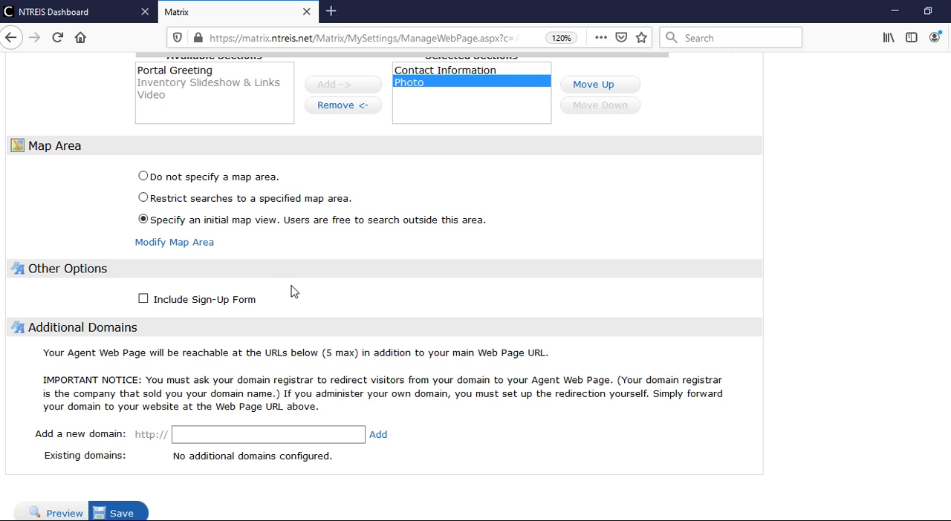
scroll(295, 299, down, 2)
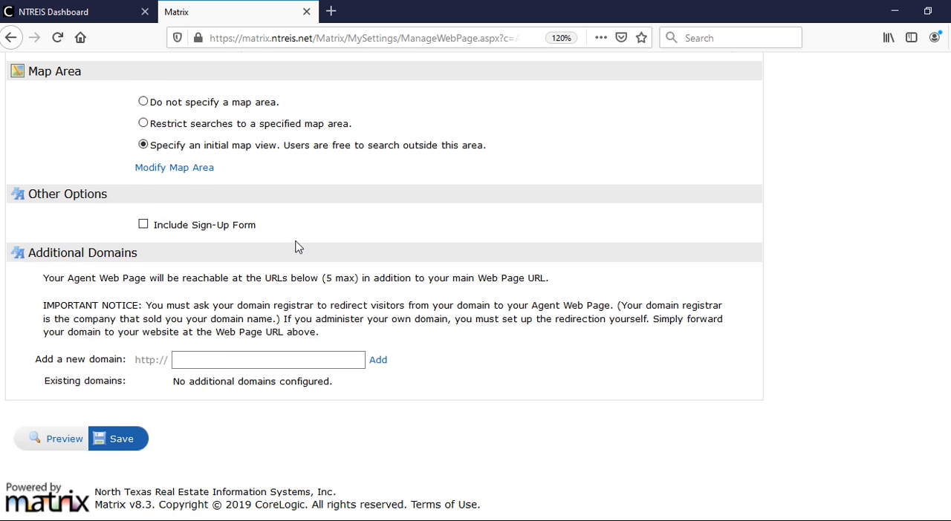
click(143, 227)
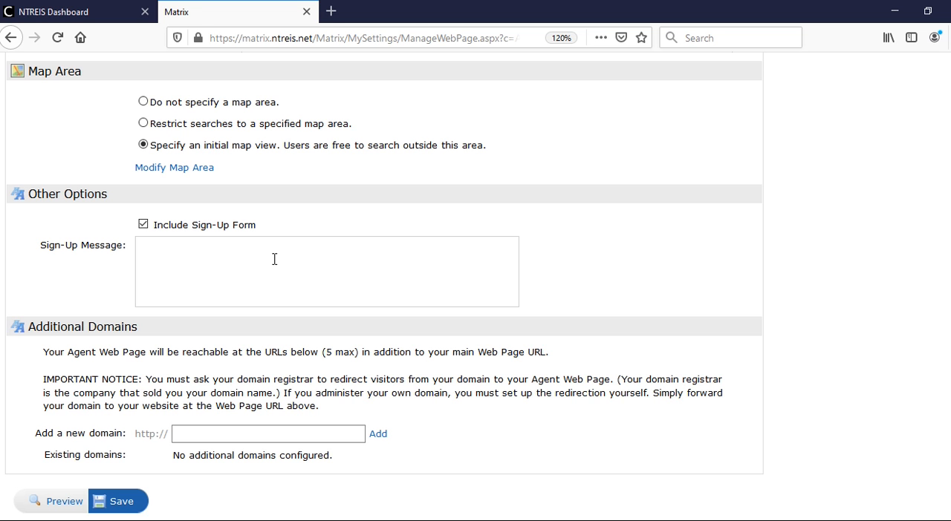
scroll(408, 445, down, 2)
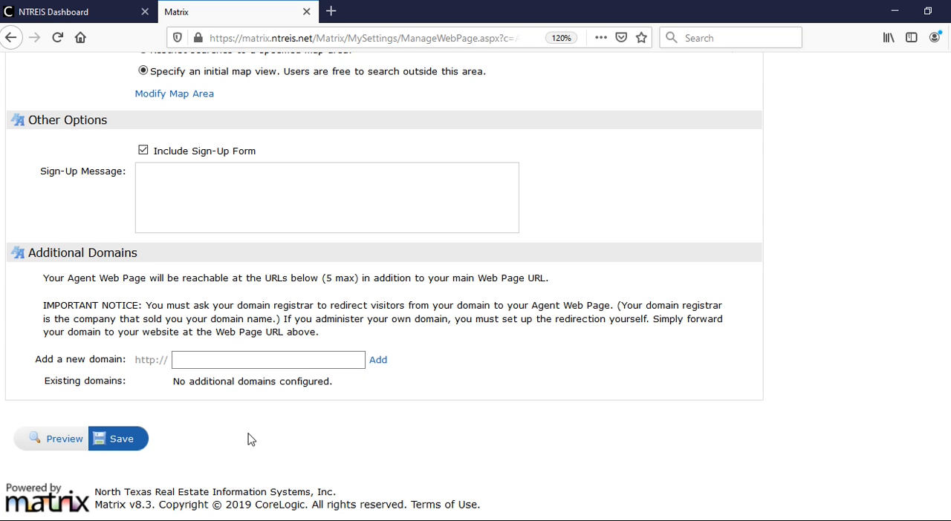
click(127, 444)
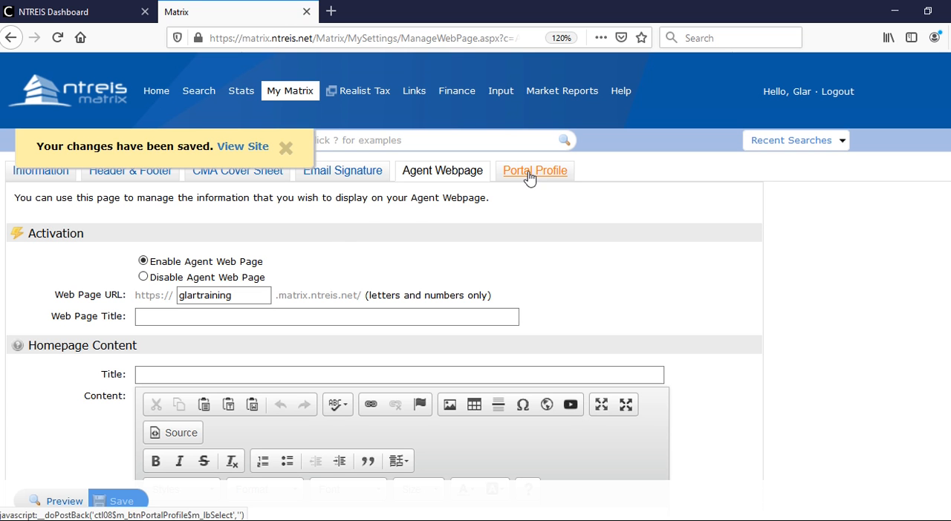
click(286, 149)
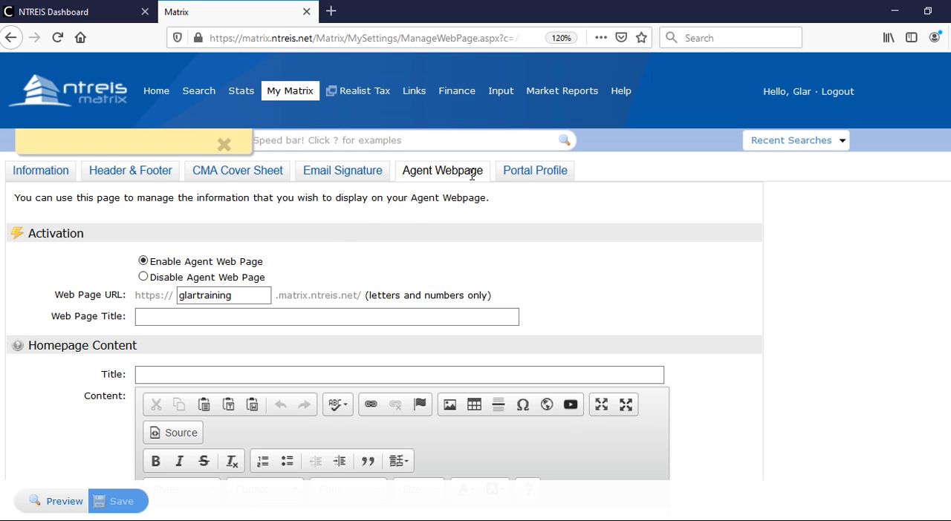
- Open the Portal Profile settings and examine the agent picture in the expanded Photo section
click(524, 177)
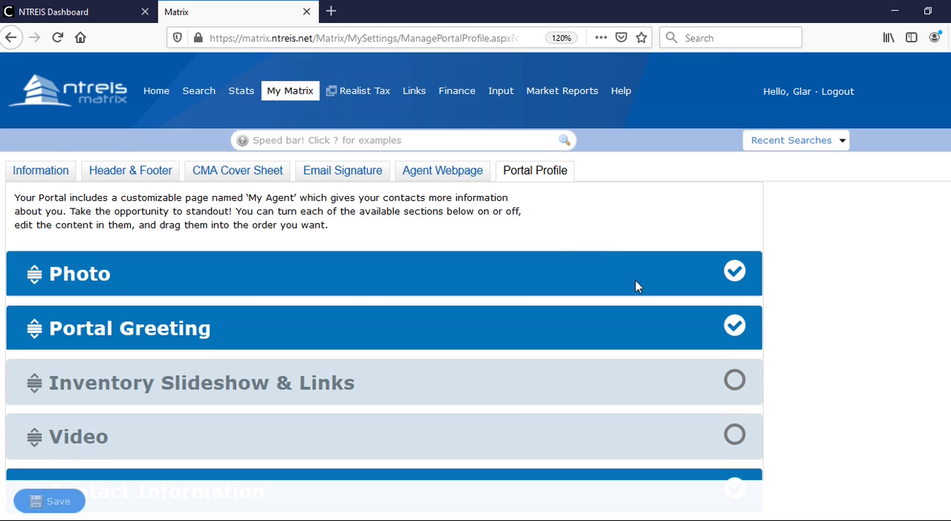
scroll(640, 280, down, 2)
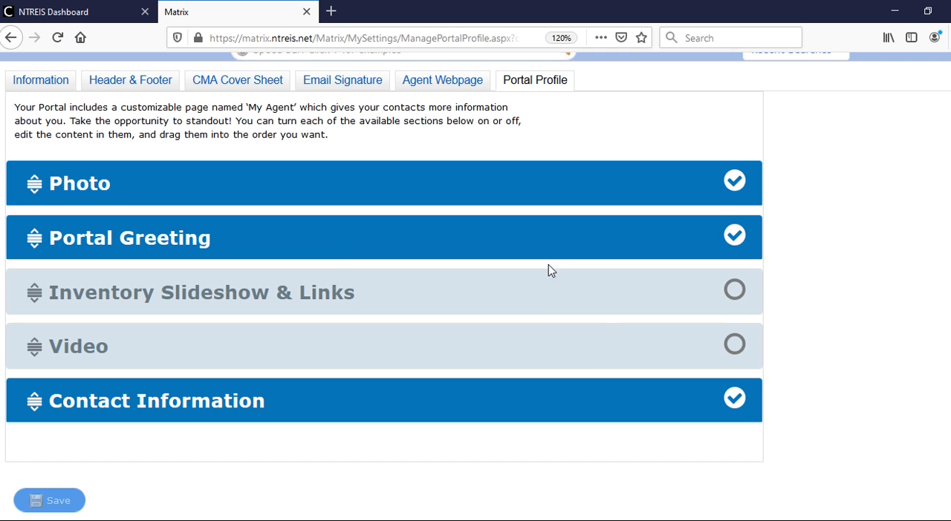
click(85, 191)
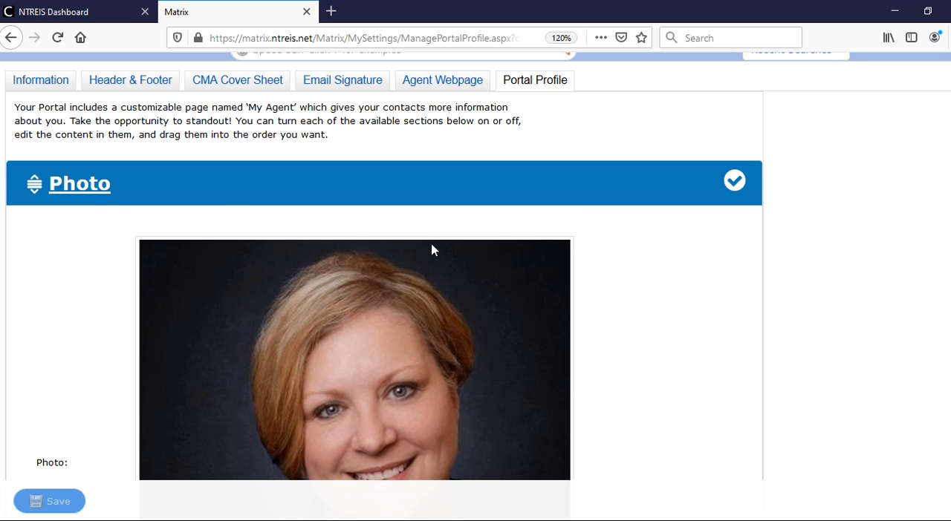
scroll(431, 250, down, 5)
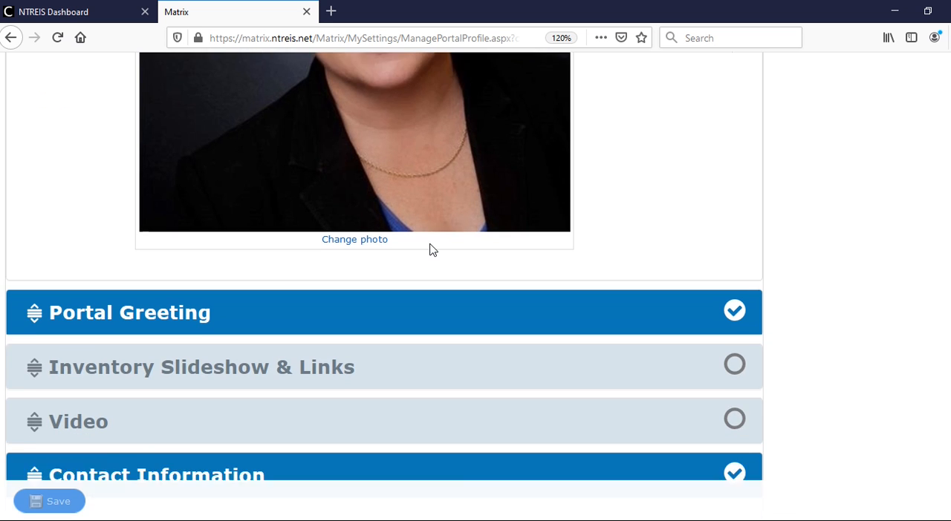
scroll(428, 251, up, 4)
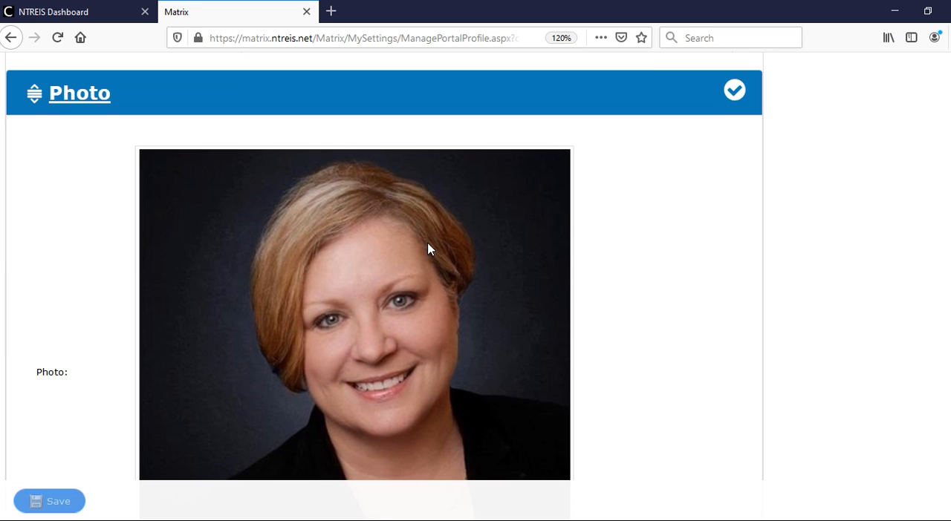
scroll(428, 250, down, 4)
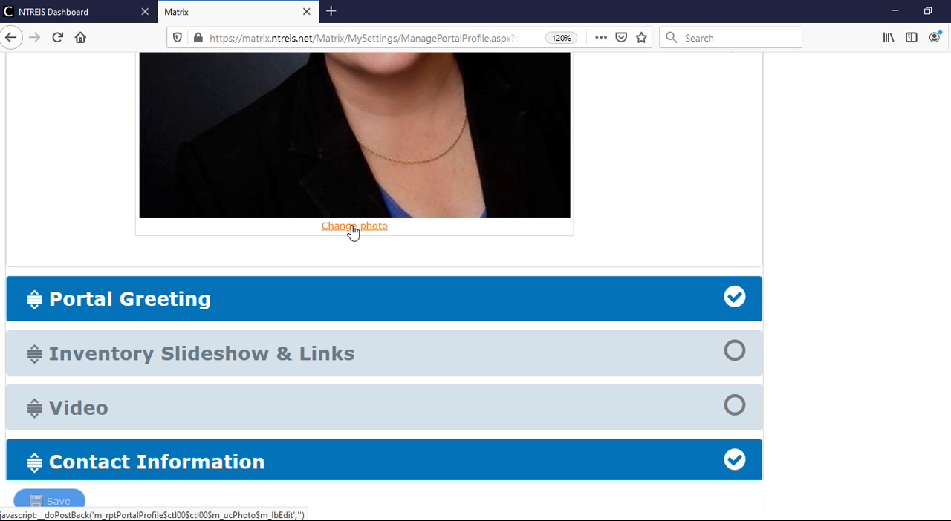
- Expand the Portal Greeting and Contact Information sections, reading the greeting text to its end and reviewing the contact lines shown
click(420, 292)
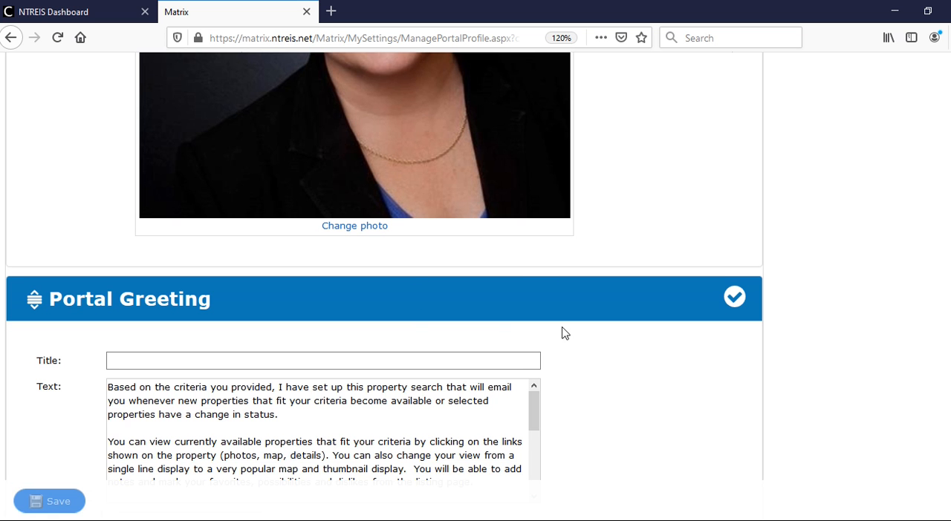
scroll(591, 339, down, 3)
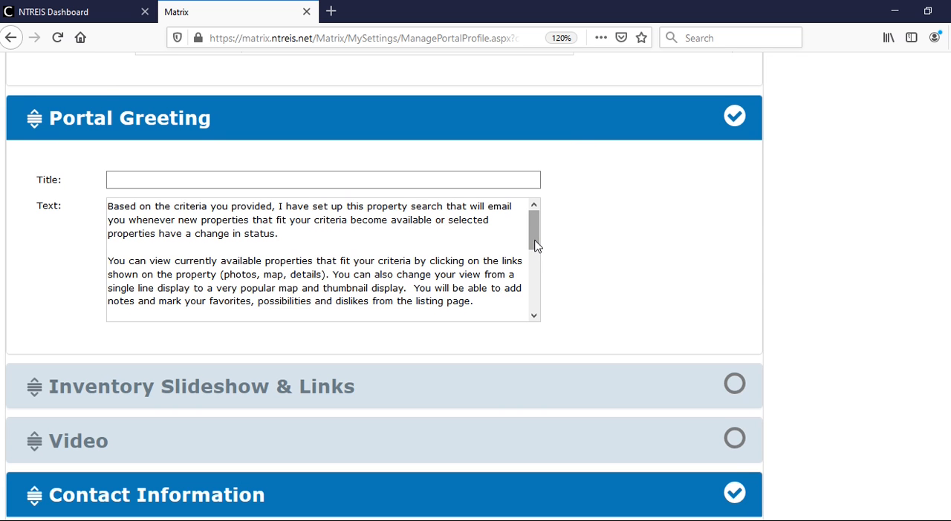
drag(536, 246, 537, 319)
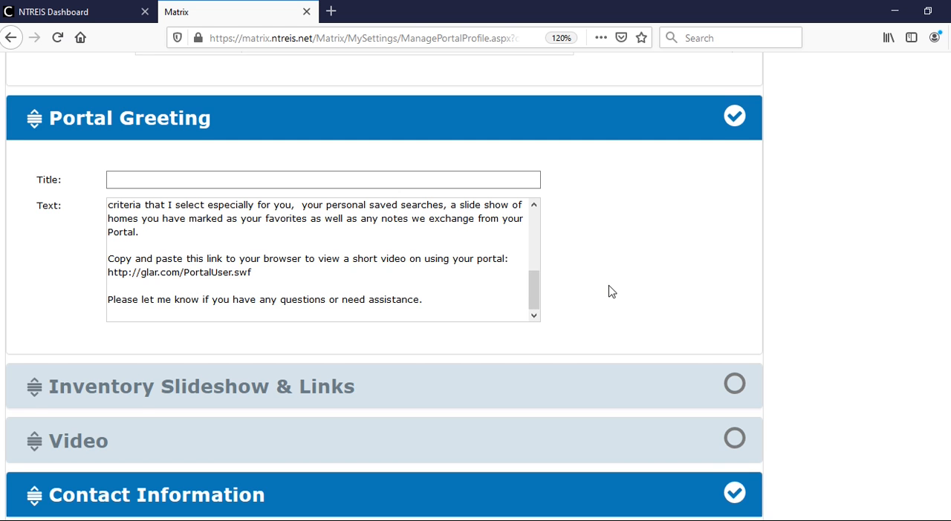
scroll(609, 292, down, 3)
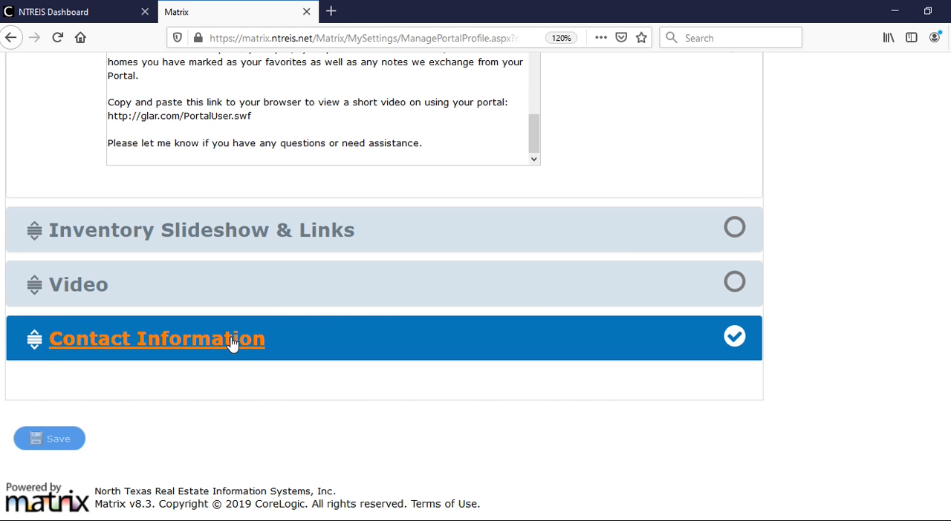
click(233, 343)
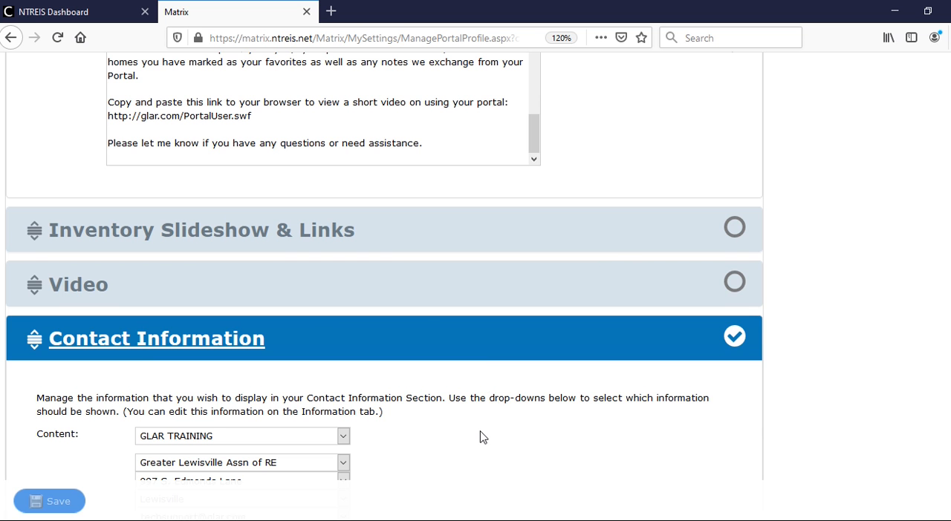
scroll(479, 434, down, 2)
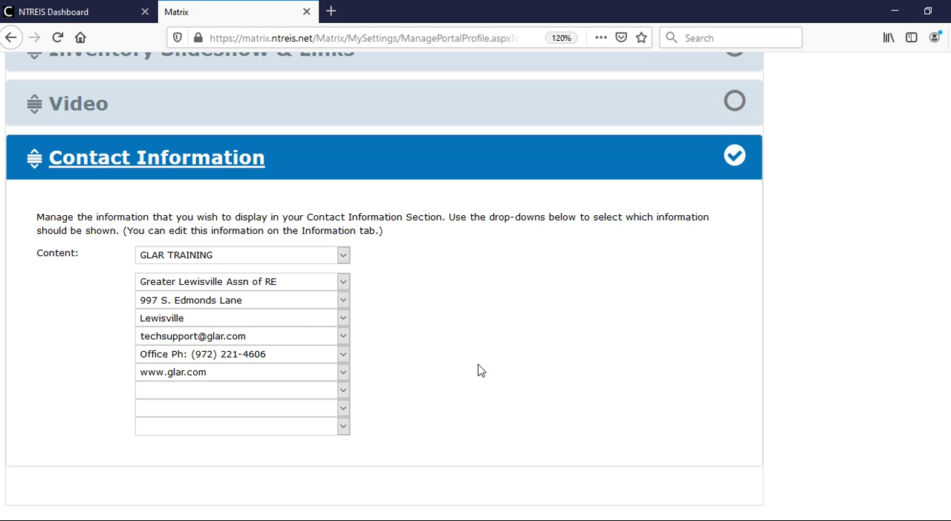
scroll(415, 300, down, 2)
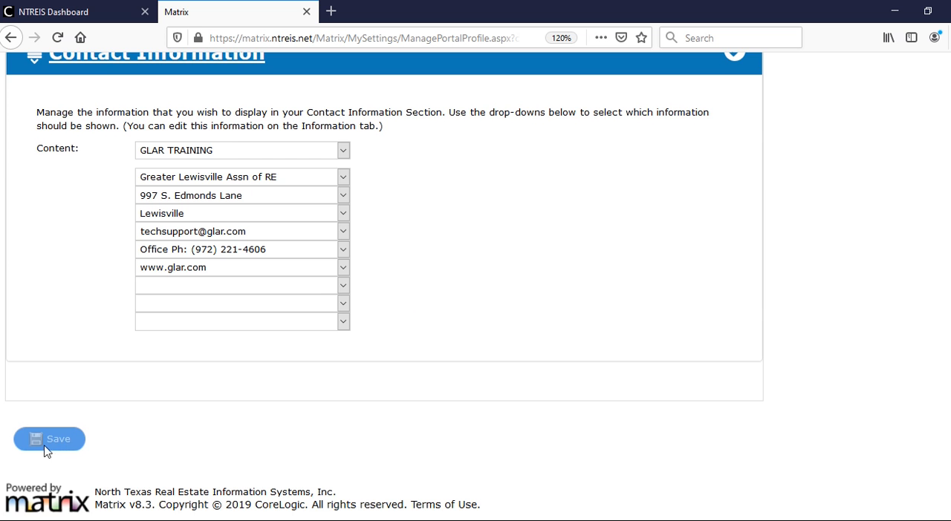
- In the Portal Notification Settings, enable ASAP text alerts for Visits Portal First Time, Saves a Search and Saves a Favorite
scroll(449, 290, up, 7)
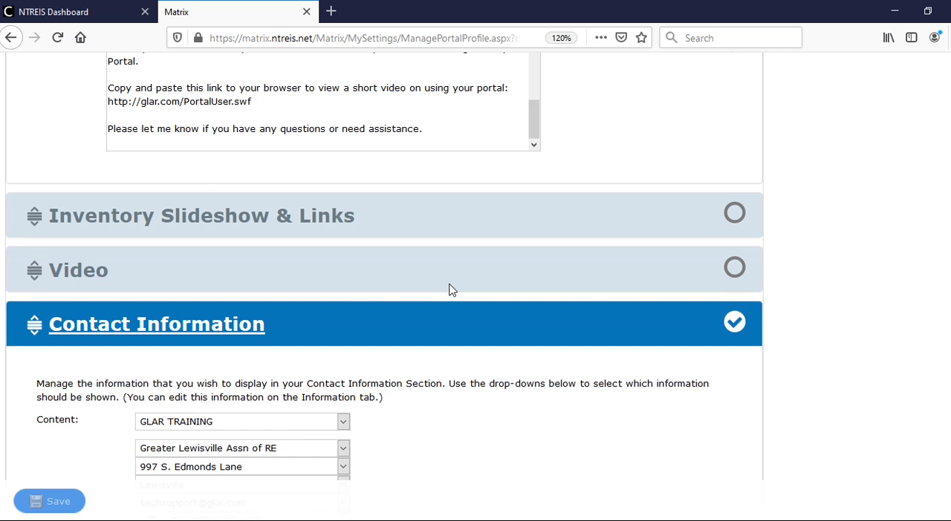
scroll(449, 290, up, 7)
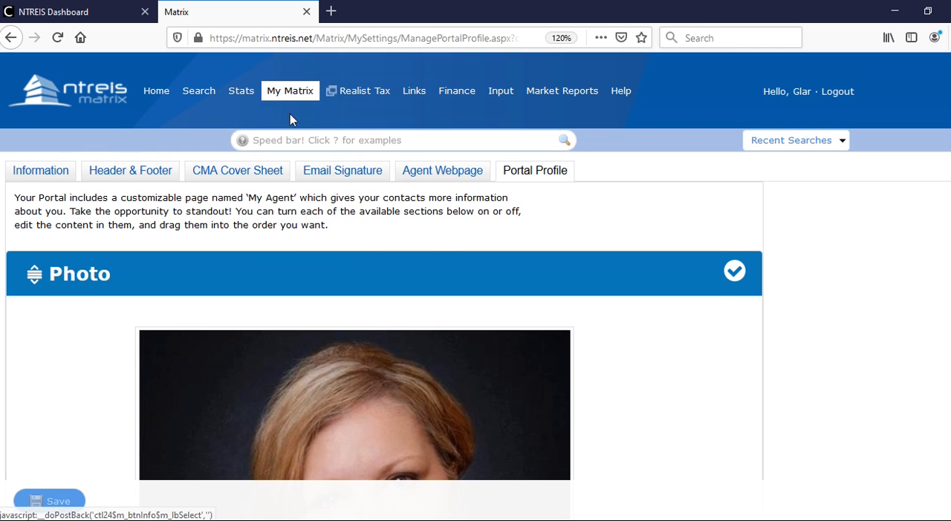
mouse_move(291, 99)
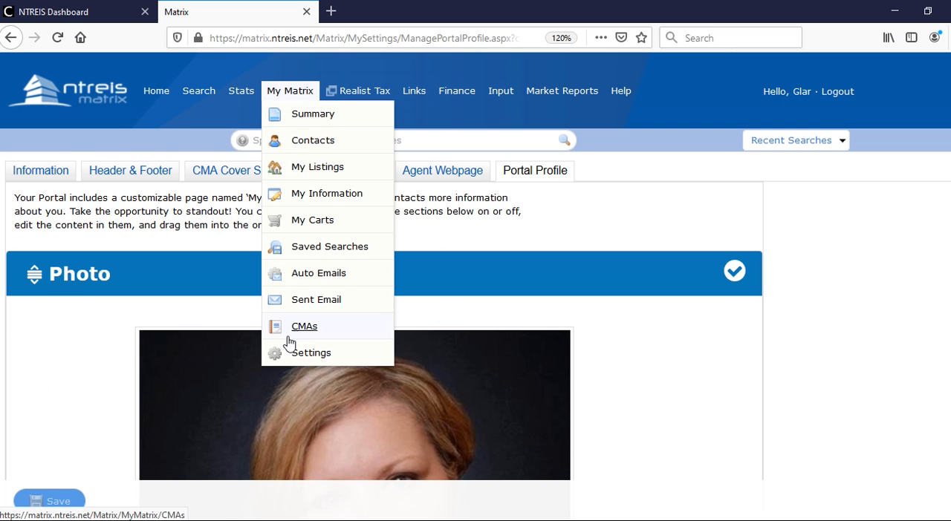
click(308, 356)
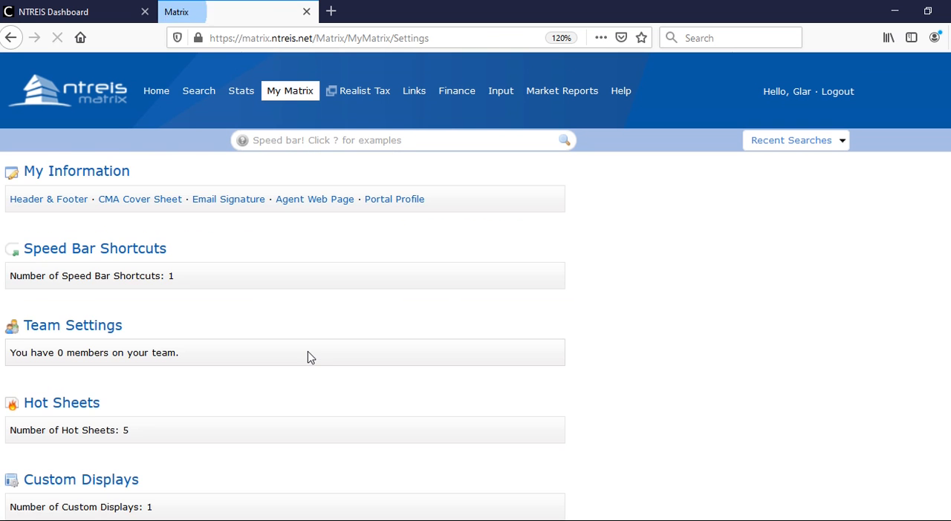
scroll(336, 348, down, 5)
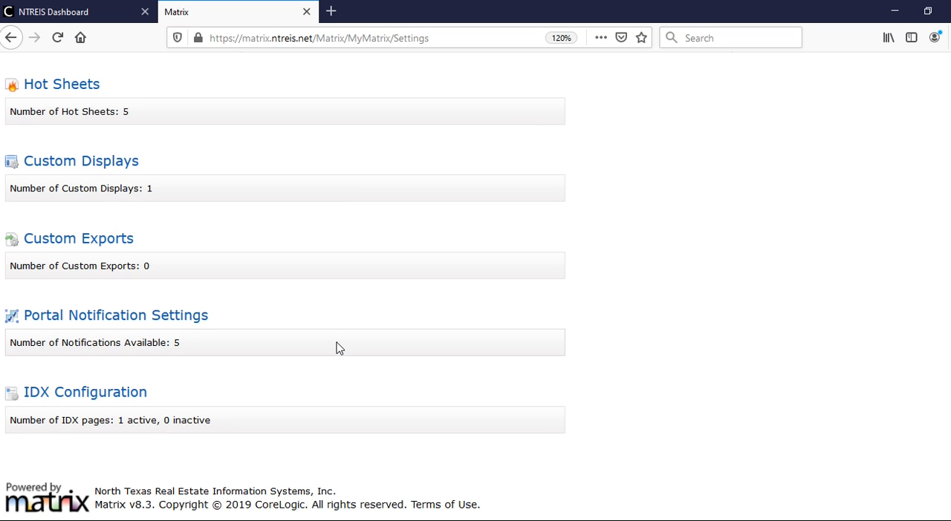
click(148, 317)
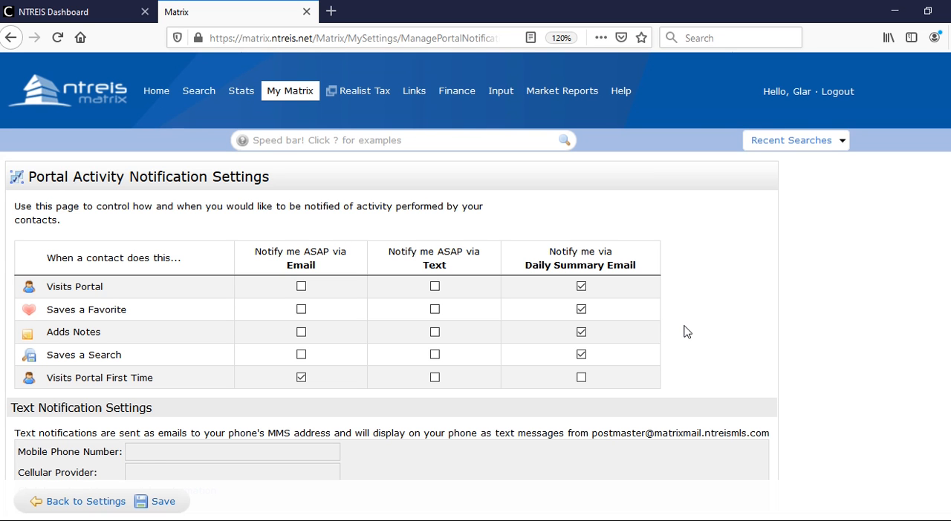
click(435, 379)
click(436, 357)
click(435, 311)
- Open the cellular information in the Text Notification Settings for editing
scroll(486, 386, down, 3)
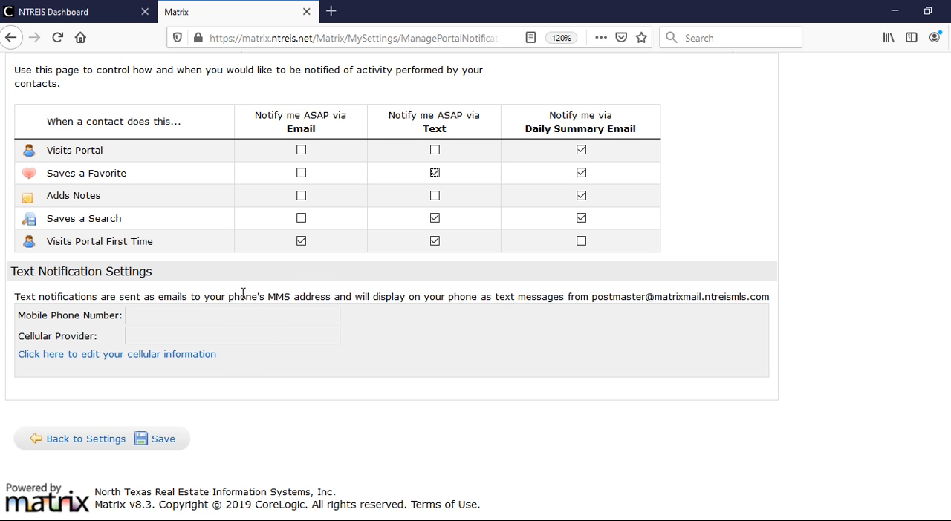
click(124, 358)
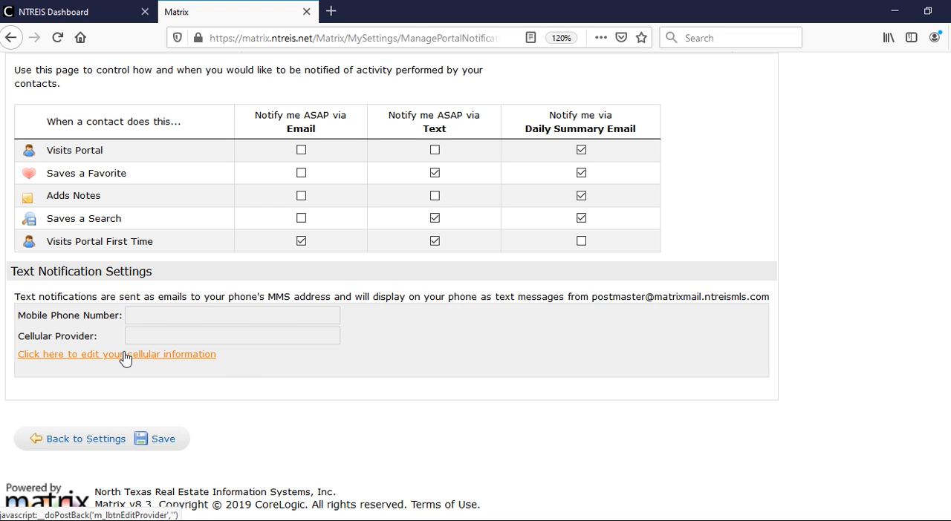
click(197, 347)
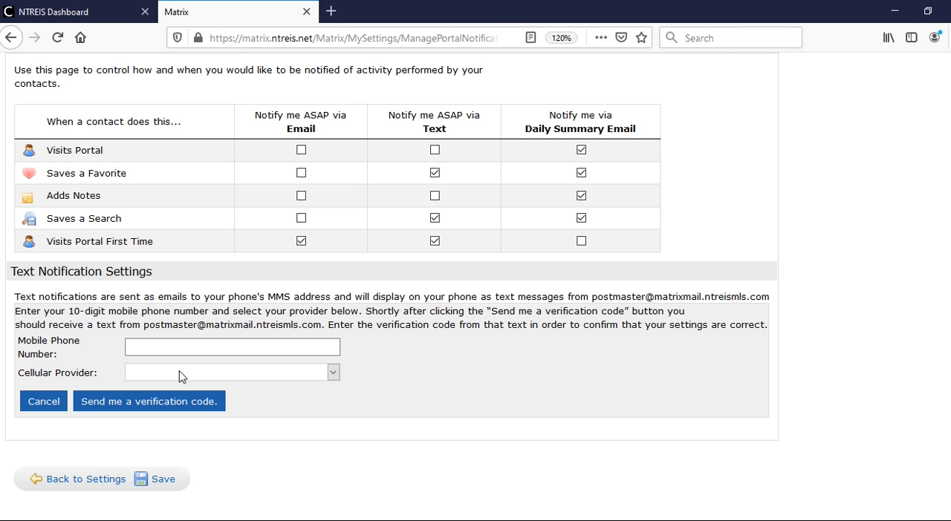
- Try to request a verification code with the mobile phone number and cellular provider left blank, and return to the settings list
click(124, 403)
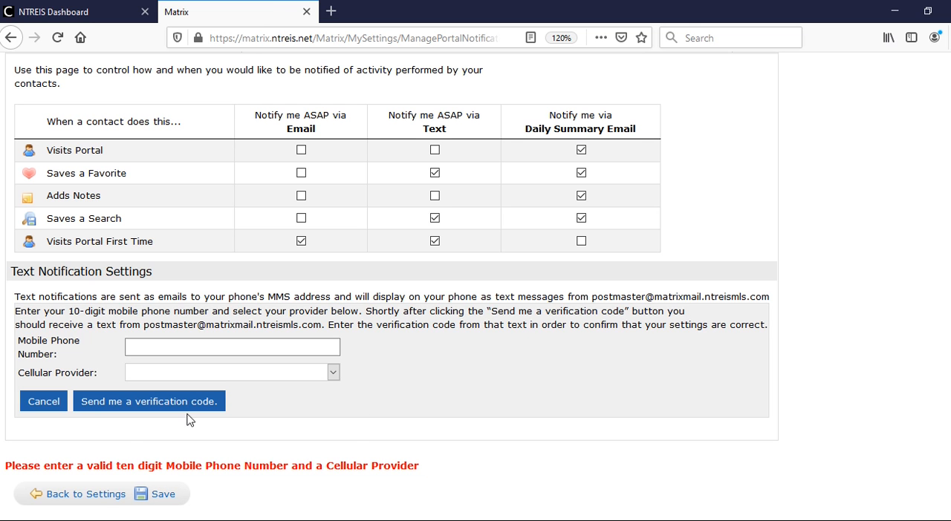
click(91, 492)
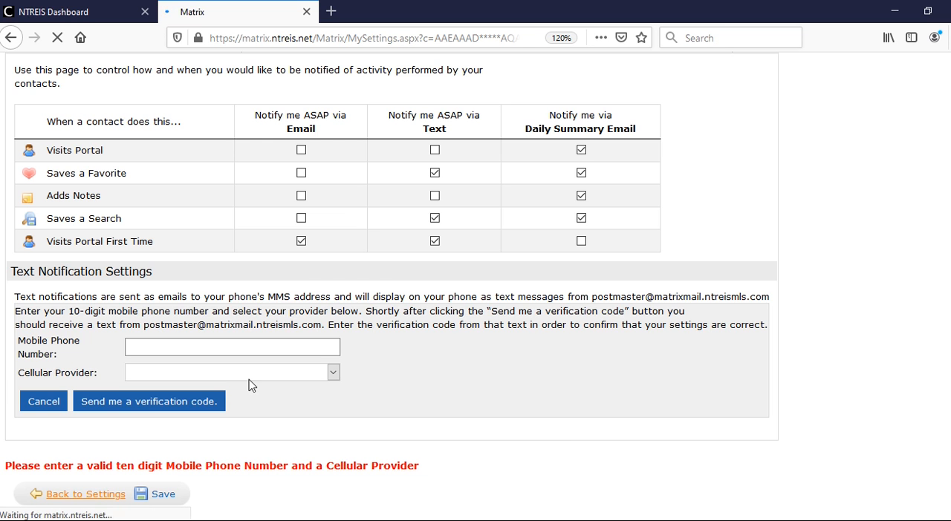
- Open the IDX Configuration settings and start a new IDX page named The IDX Home Page
scroll(280, 375, down, 4)
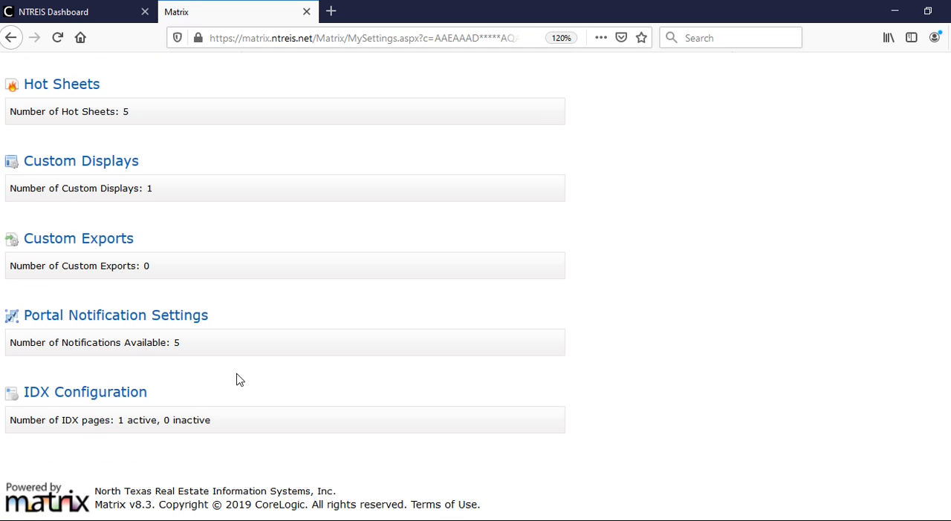
click(127, 391)
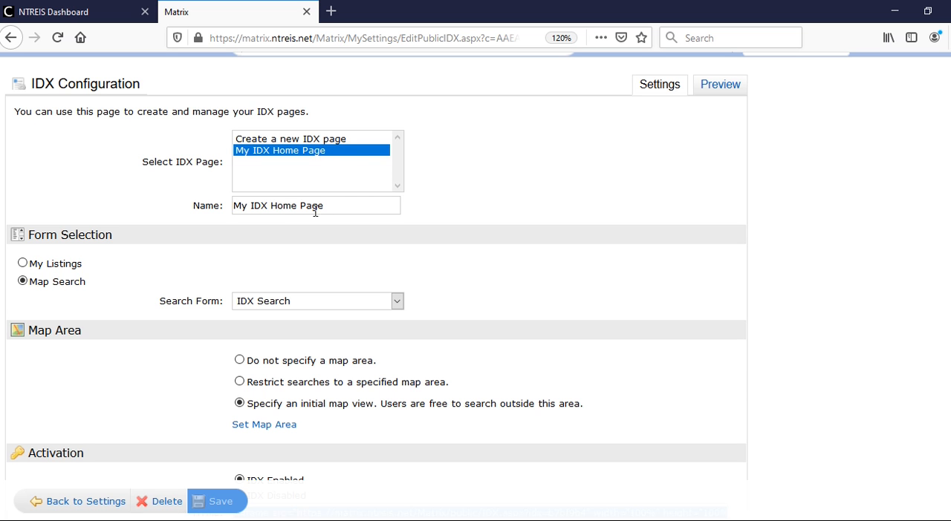
click(271, 139)
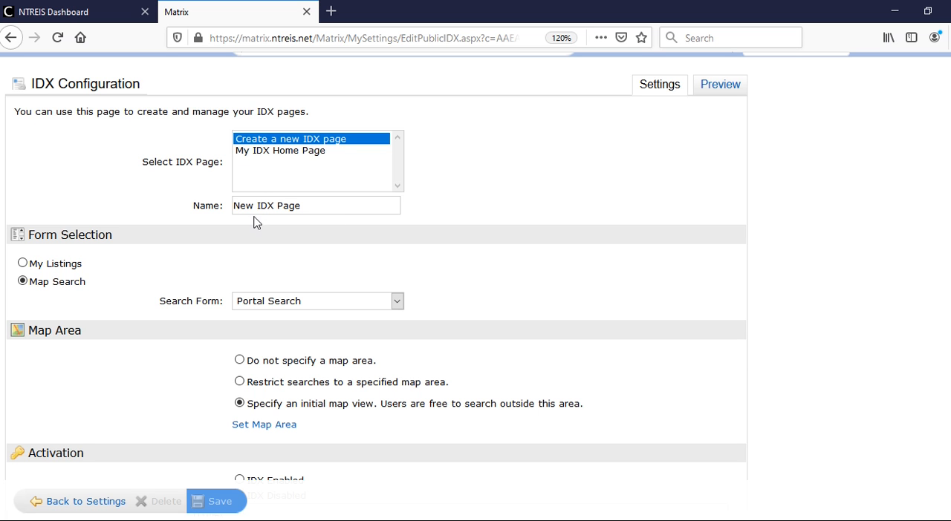
drag(255, 205, 222, 206)
text(The)
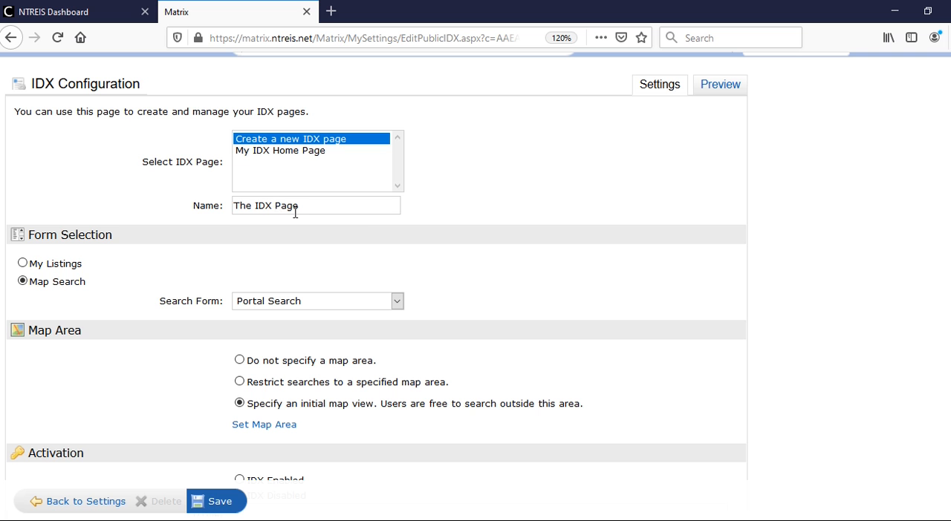
text(Home)
- Set the Map Search form of the new IDX page to IDX Search
scroll(116, 282, down, 2)
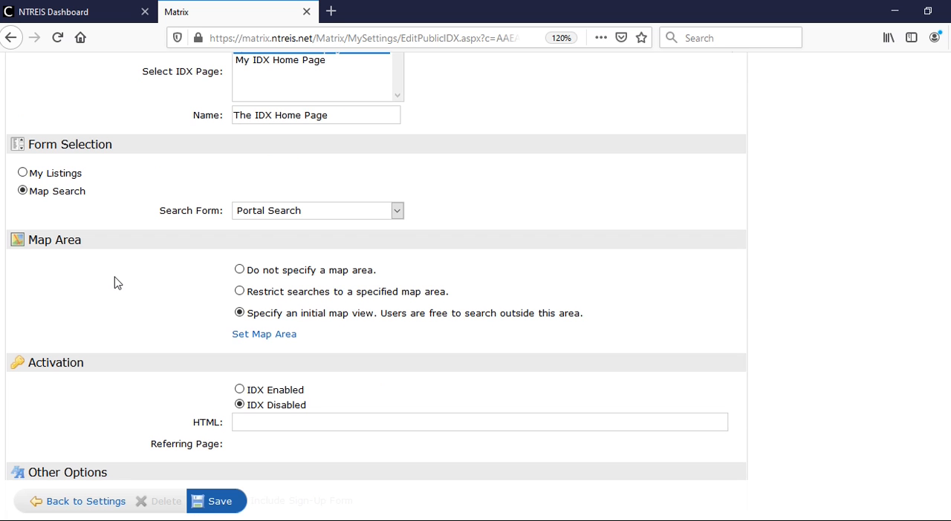
click(398, 212)
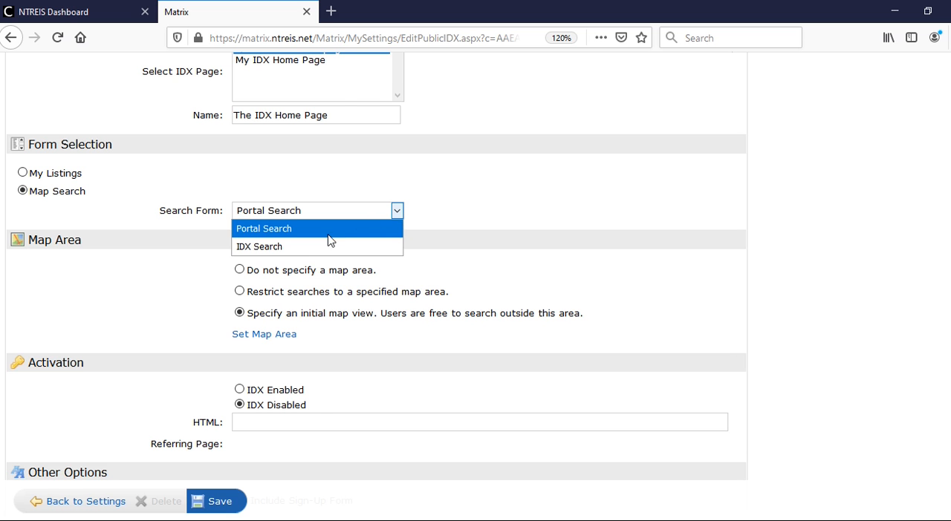
click(310, 251)
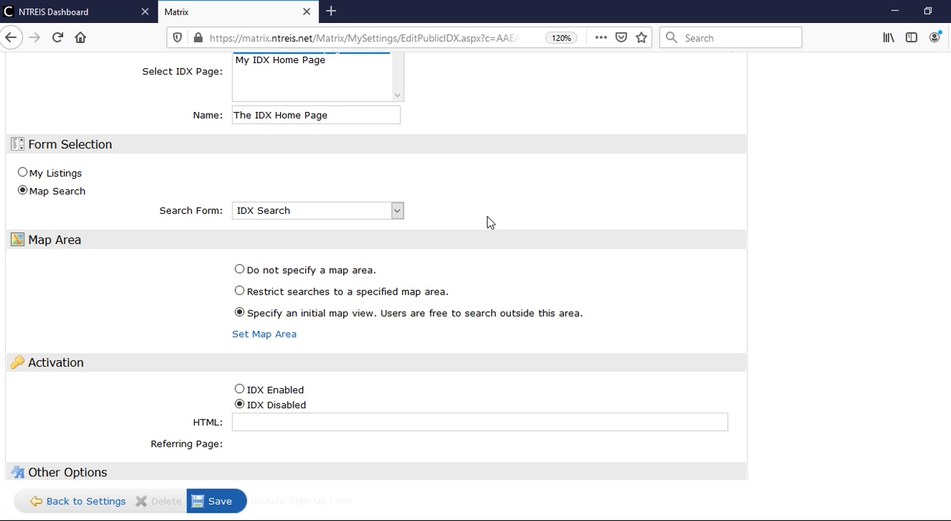
- Enable IDX for the new page, view the sign-up form option and switch it back off, and save the page
scroll(485, 227, down, 3)
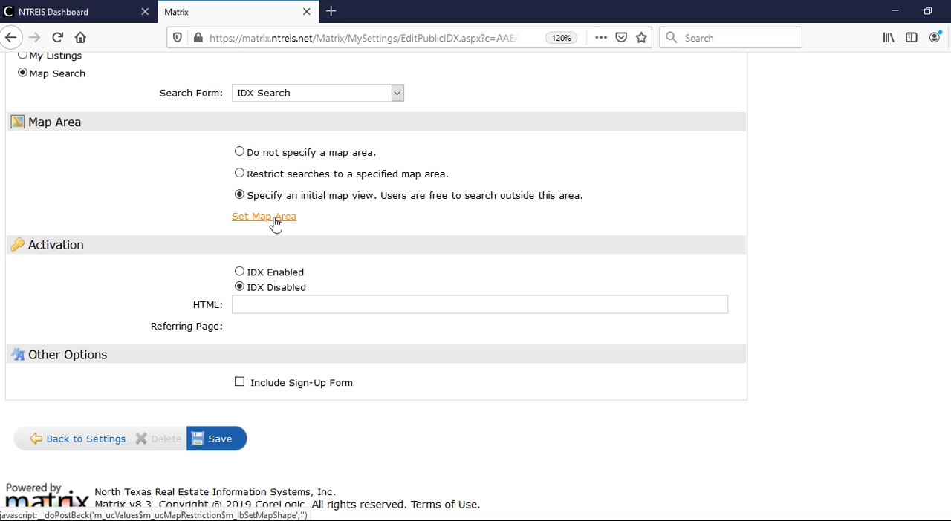
click(240, 274)
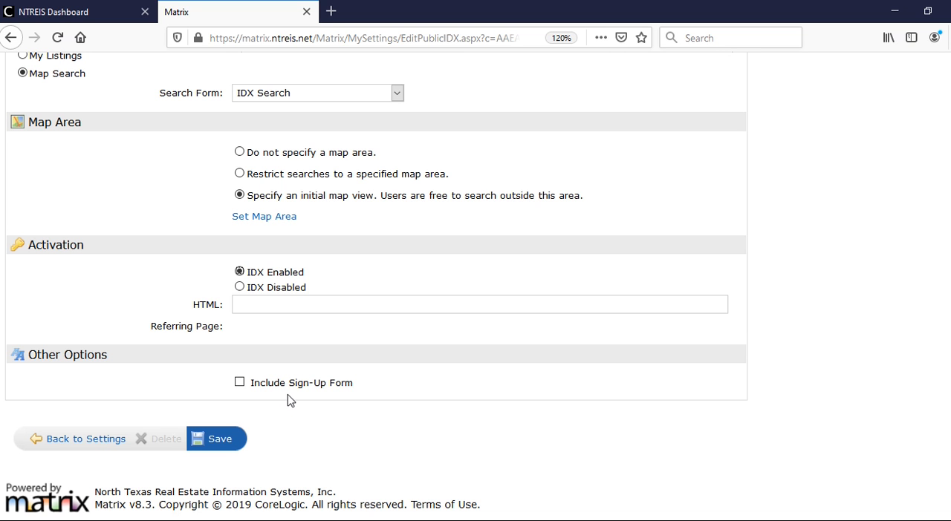
click(240, 383)
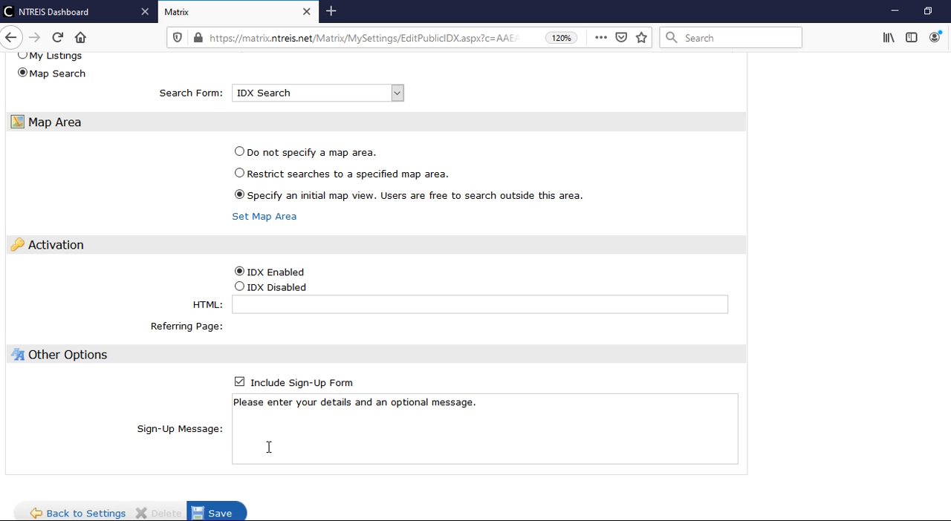
scroll(269, 447, down, 2)
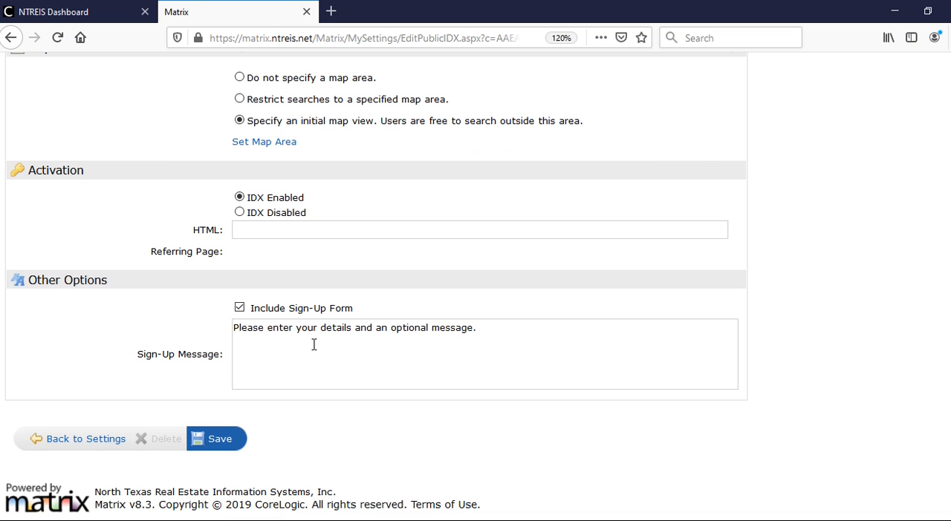
click(239, 308)
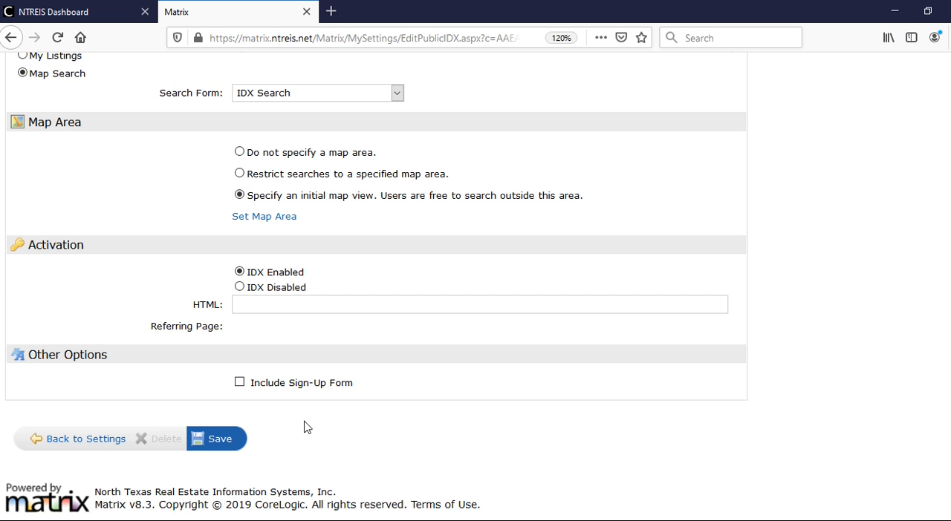
click(223, 442)
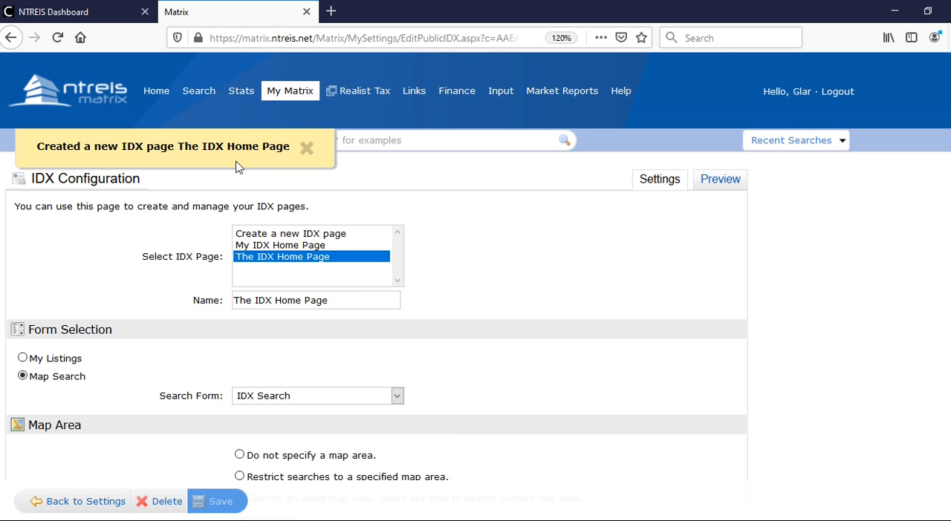
- Examine the HTML embed code in the Activation section of The IDX Home Page
scroll(449, 294, down, 5)
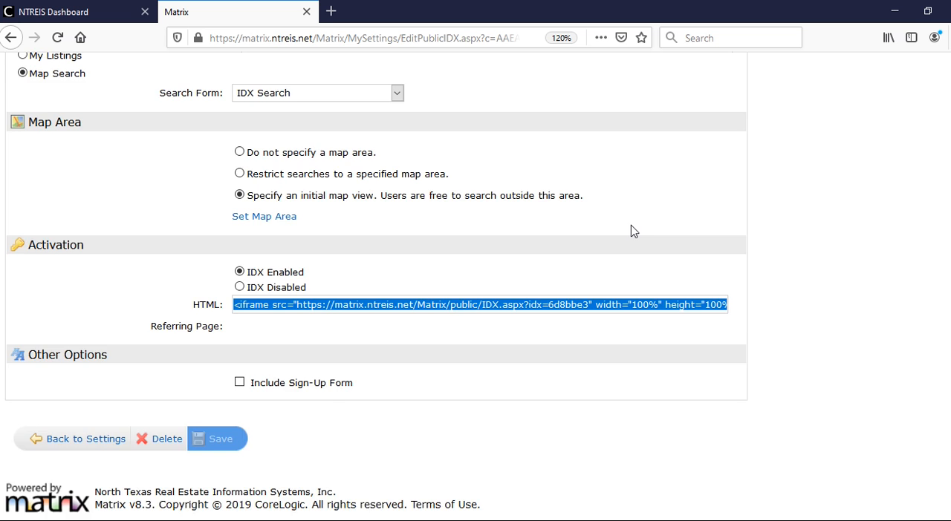
scroll(631, 232, up, 5)
scroll(634, 233, up, 1)
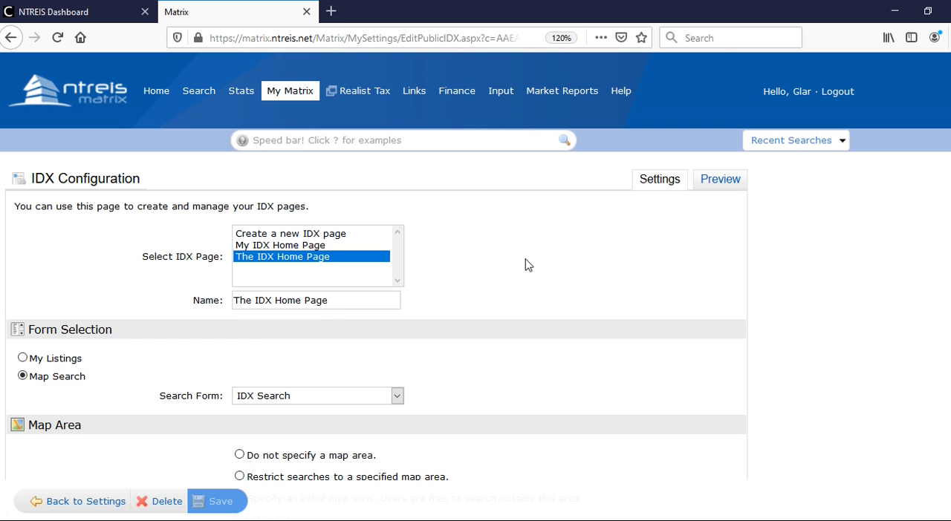
mouse_move(288, 93)
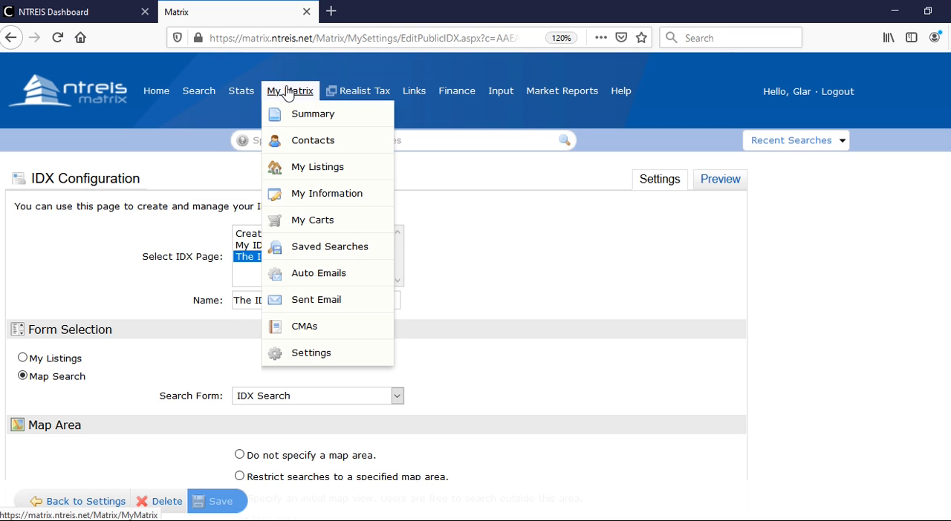